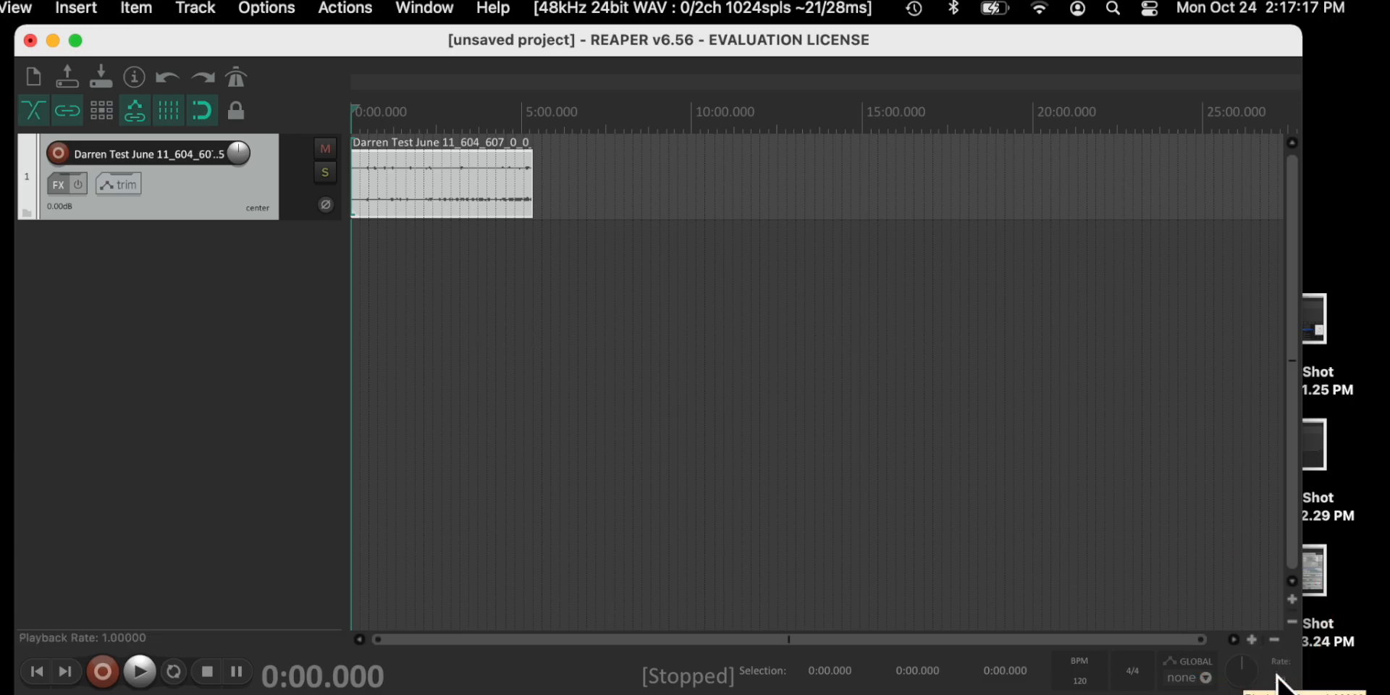
- Examine the audio item's waveform close up along the timeline, down to roughly its first 40 seconds
{"action": "key", "text": "equal"}
{"action": "key", "text": "equal"}
{"action": "key", "text": "equal"}
{"action": "key", "text": "equal"}
{"action": "key", "text": "equal"}
{"action": "key", "text": "equal"}
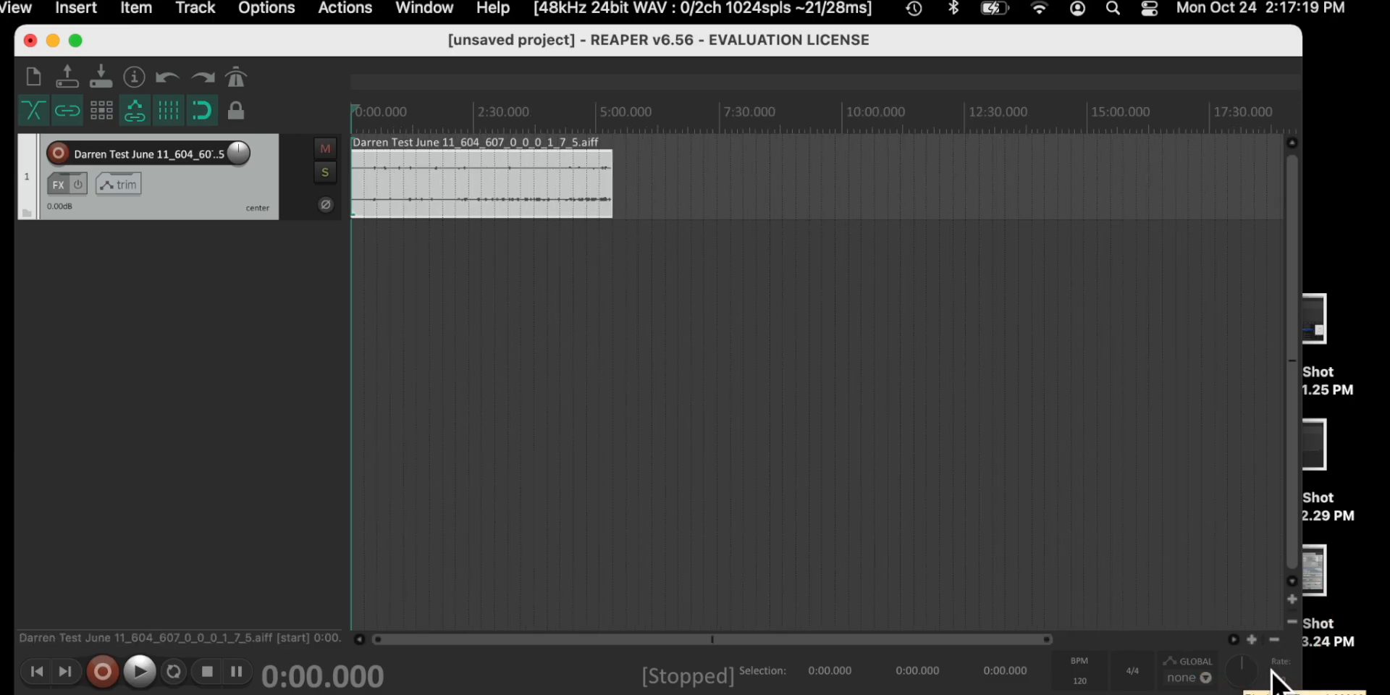
{"action": "key", "text": "equal"}
{"action": "key", "text": "equal"}
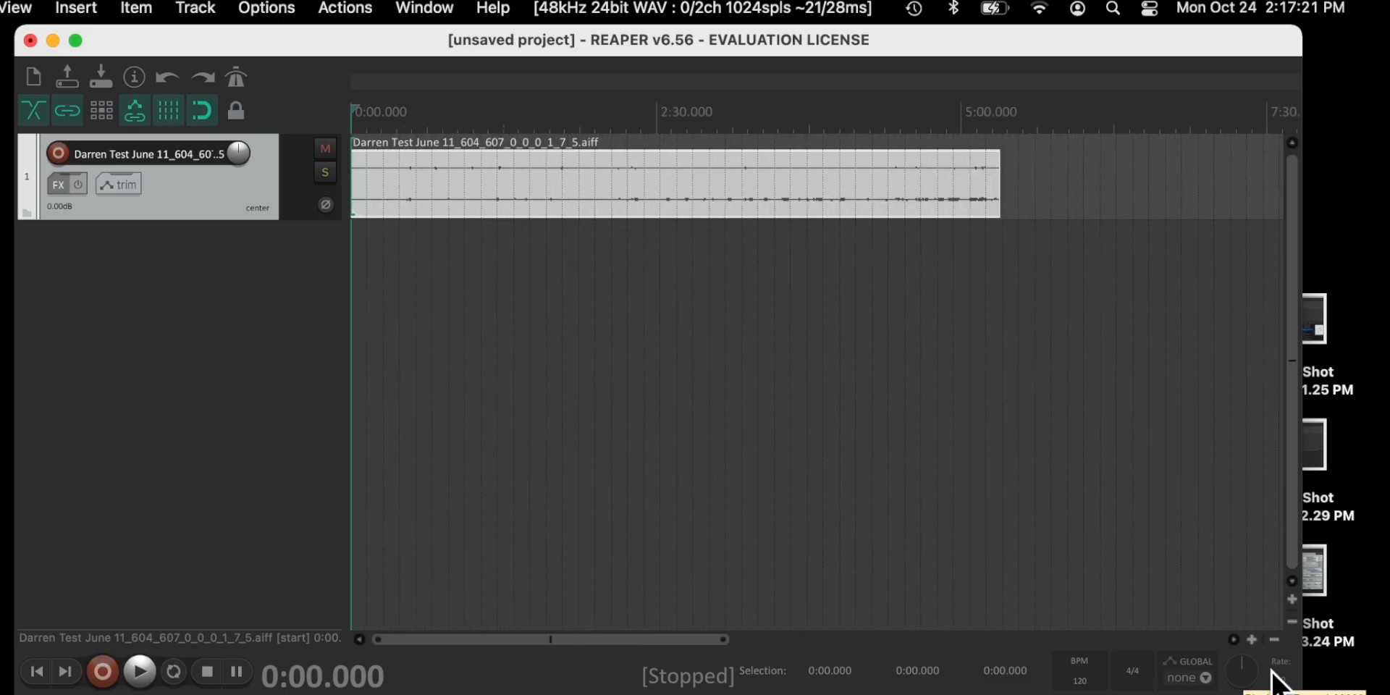
{"action": "key", "text": "equal"}
{"action": "key", "text": "equal"}
{"action": "key", "text": "equal"}
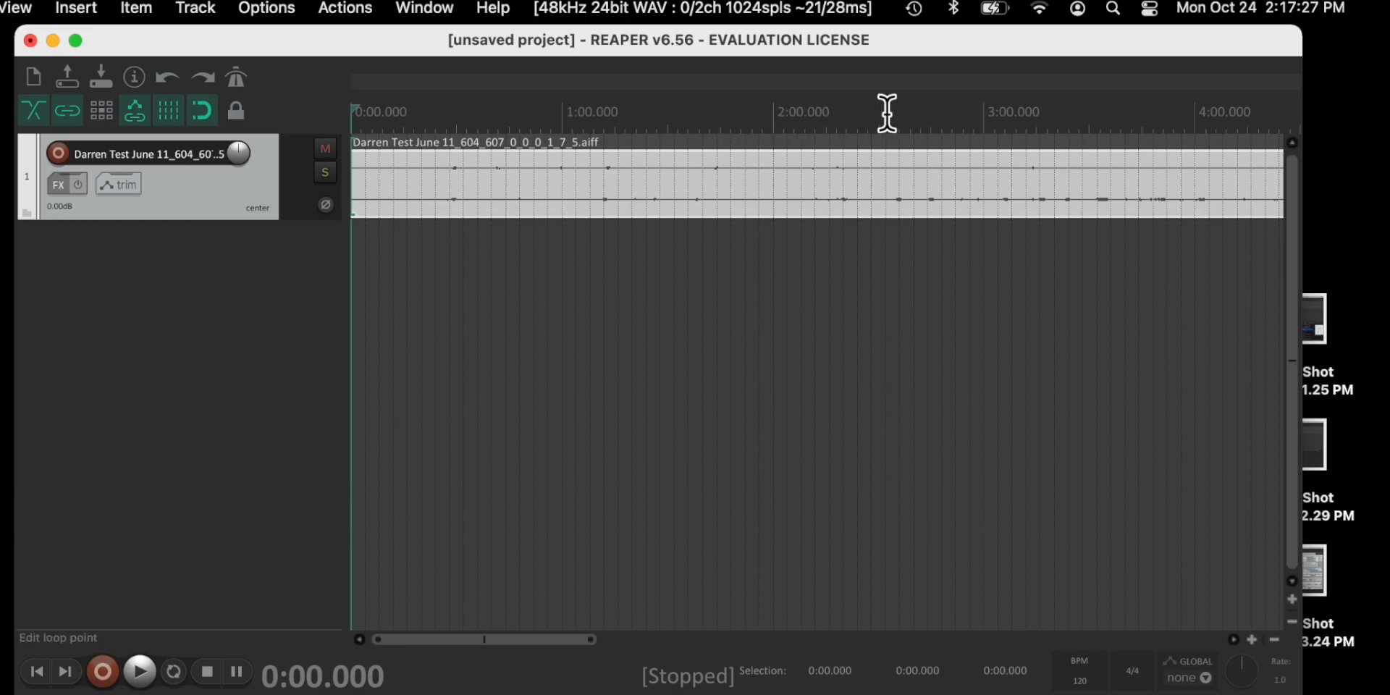
{"action": "key", "text": "equal"}
{"action": "key", "text": "equal"}
{"action": "key", "text": "equal"}
{"action": "key", "text": "equal"}
{"action": "key", "text": "equal"}
{"action": "key", "text": "equal"}
{"action": "key", "text": "equal"}
{"action": "key", "text": "equal"}
{"action": "key", "text": "equal"}
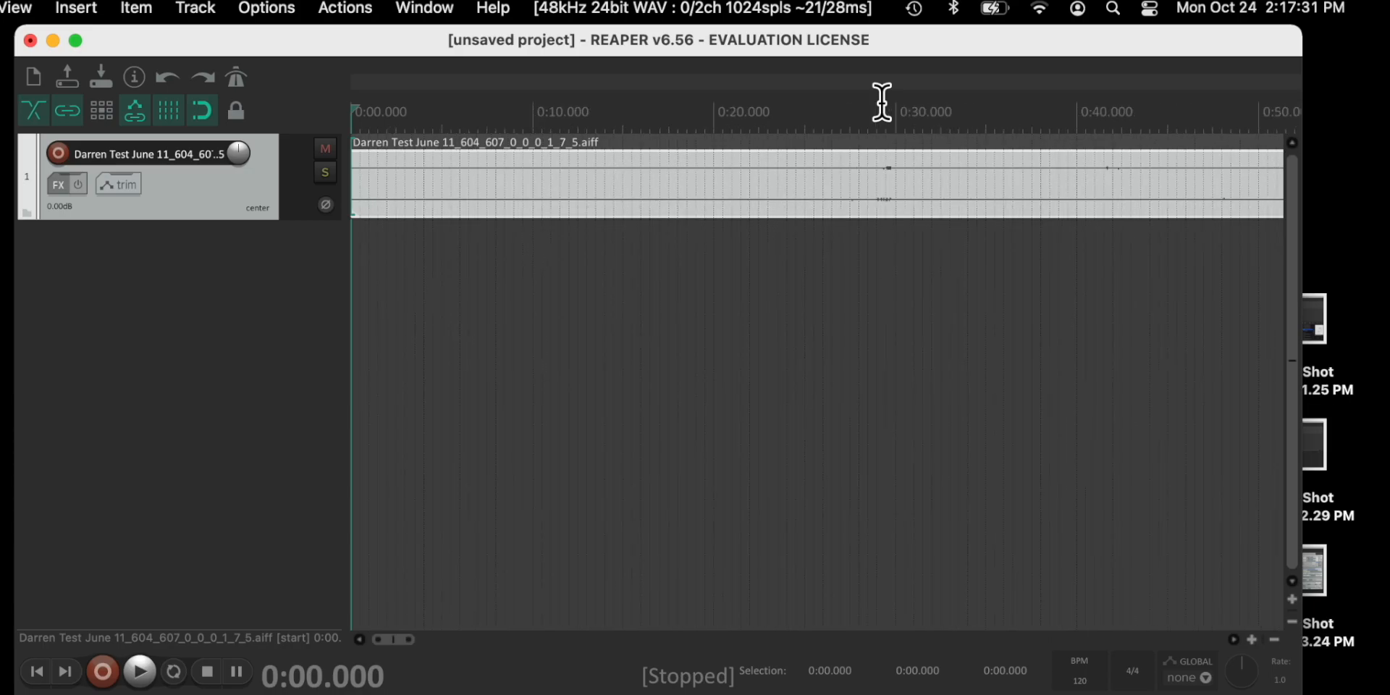
{"action": "key", "text": "equal"}
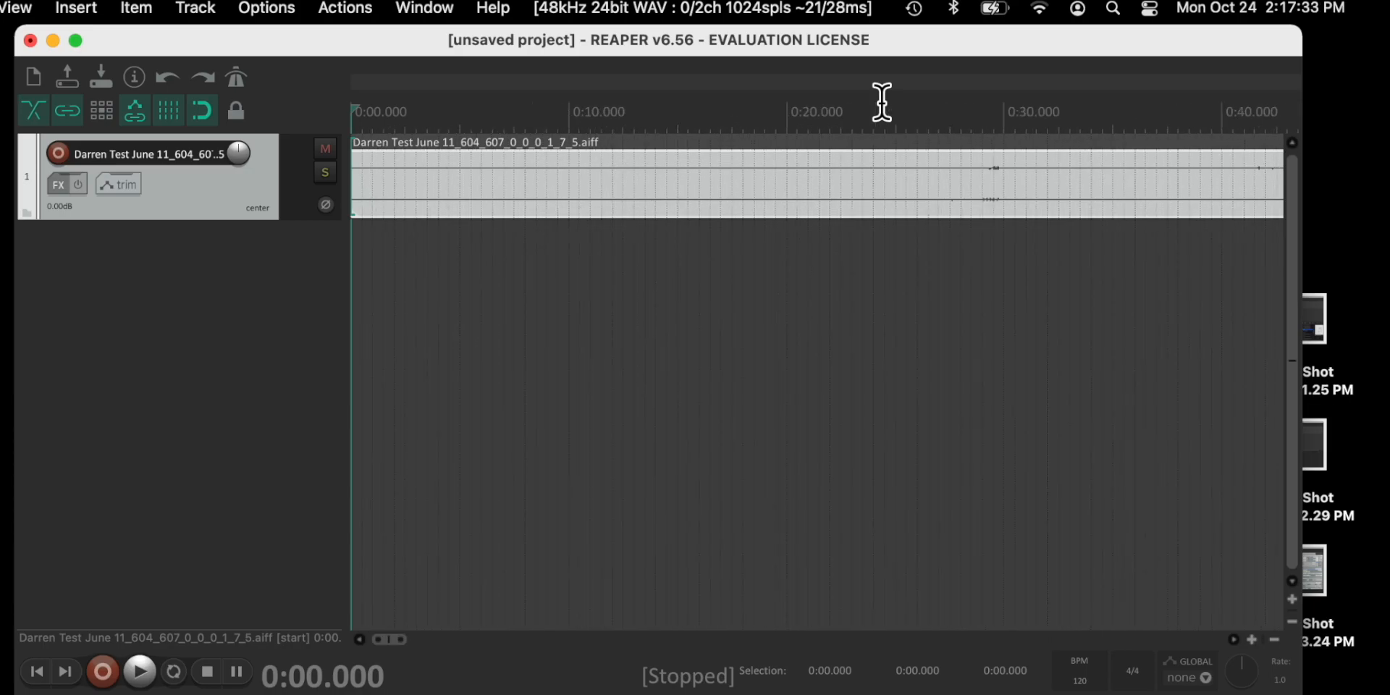
- Look over the full length of the audio item on the timeline, from its start to its end
{"action": "key", "text": "minus"}
{"action": "key", "text": "minus"}
{"action": "key", "text": "minus"}
{"action": "key", "text": "minus"}
{"action": "key", "text": "minus"}
{"action": "key", "text": "minus"}
{"action": "key", "text": "minus"}
{"action": "key", "text": "minus"}
{"action": "key", "text": "minus"}
{"action": "key", "text": "minus"}
{"action": "key", "text": "minus"}
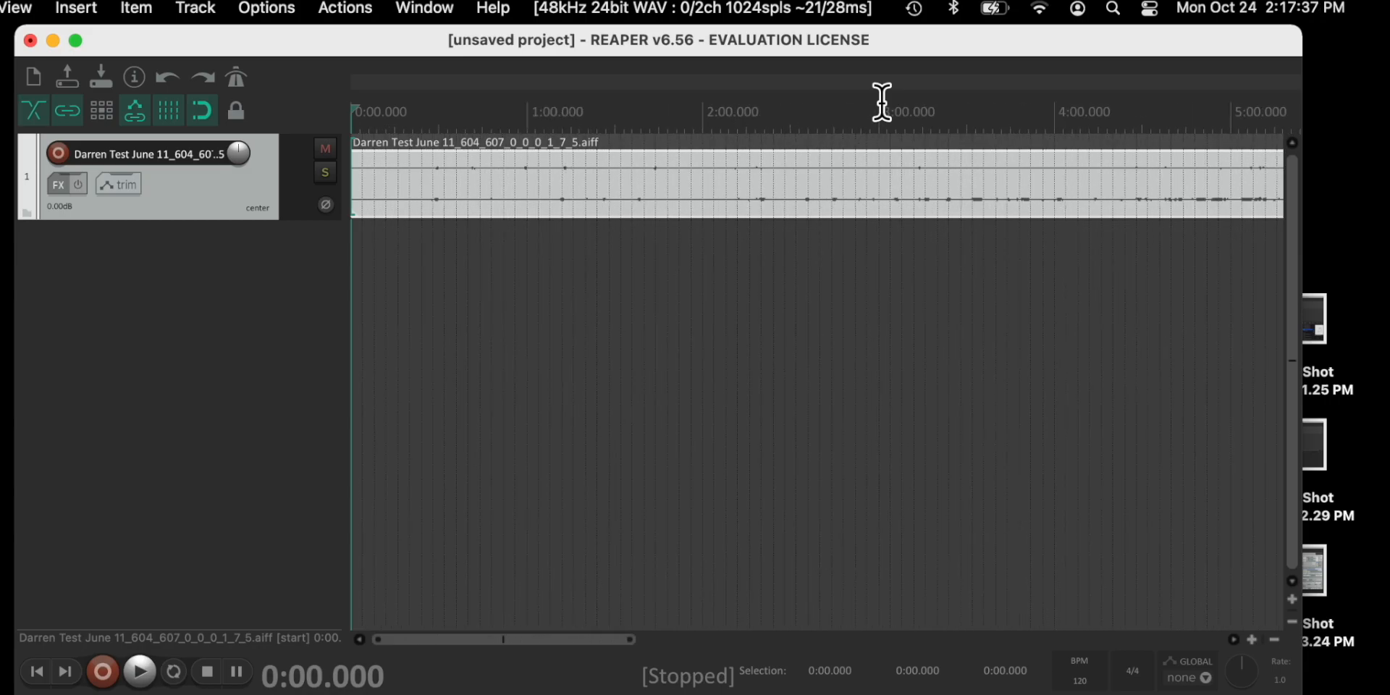
{"action": "key", "text": "minus"}
{"action": "key", "text": "minus"}
{"action": "key", "text": "equal"}
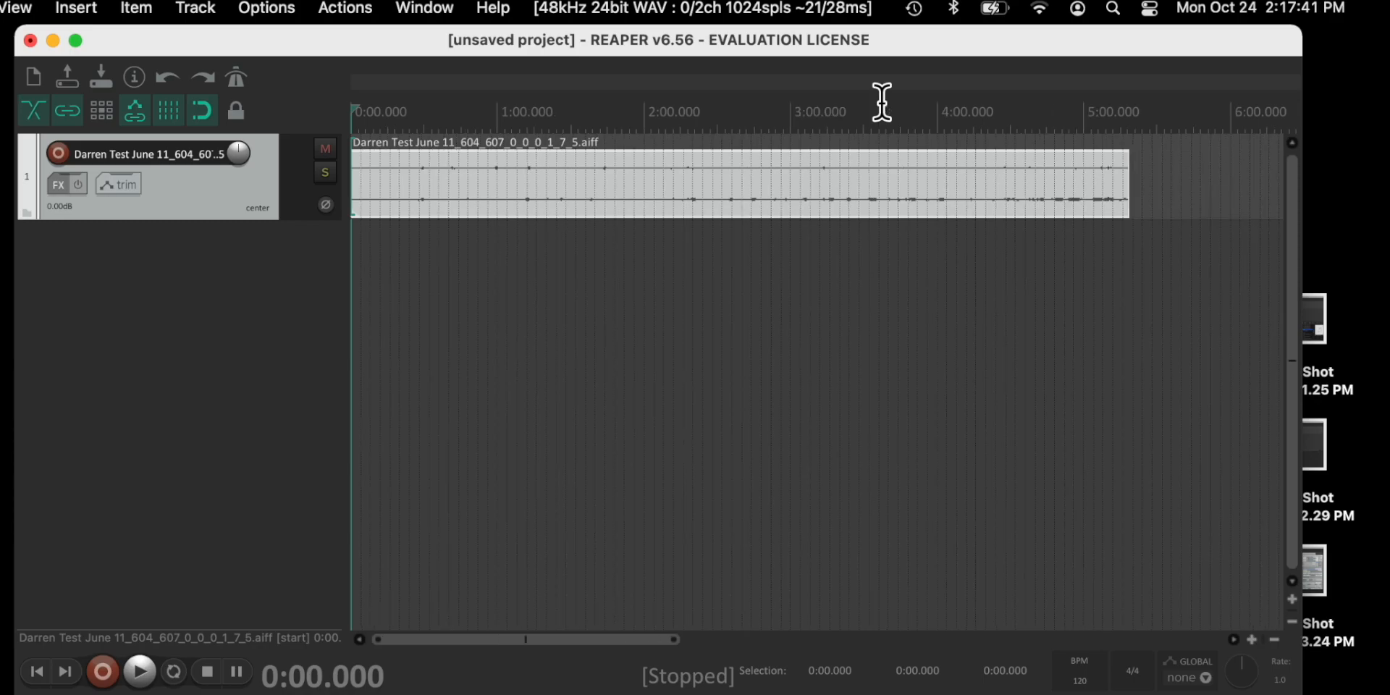
- Normalize the audio item to a peak of -0.50 dB, normalizing items together with common gain
{"action": "double_click", "coordinate": [840, 181]}
{"action": "left_click_drag", "start_coordinate": [957, 215], "coordinate": [763, 215]}
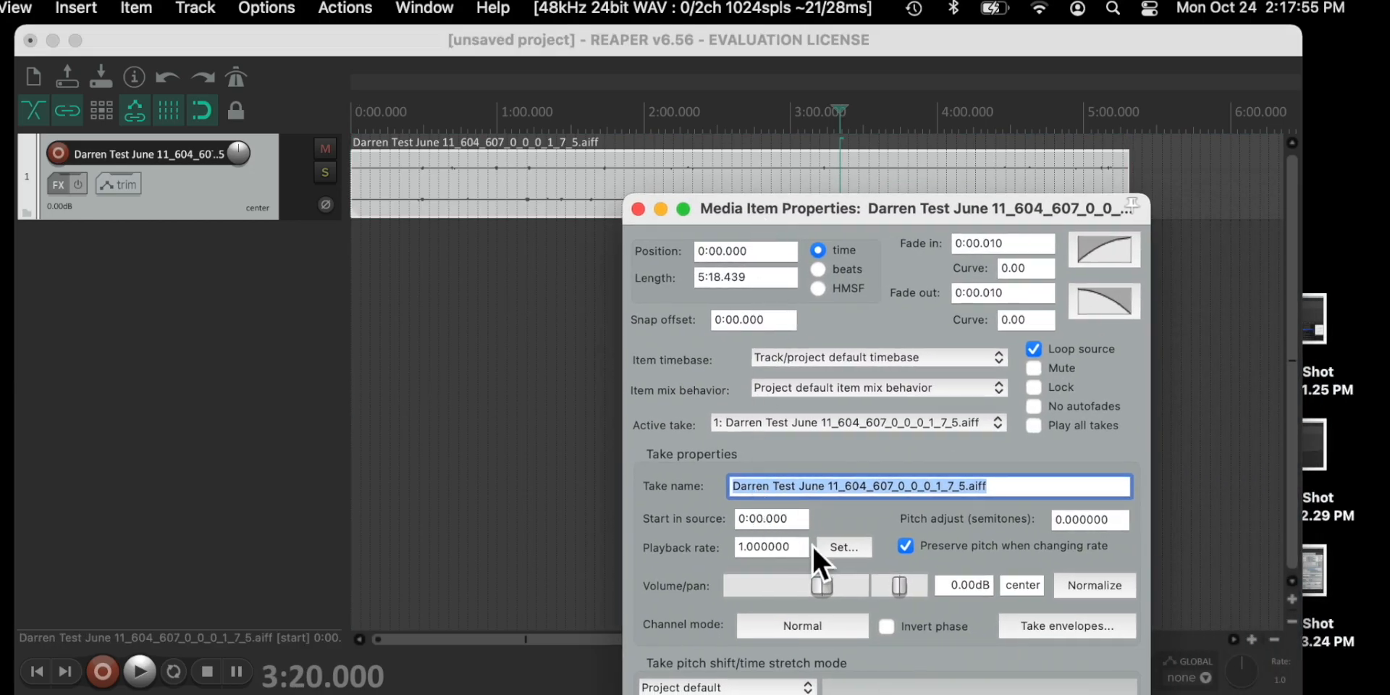
{"action": "left_click_drag", "start_coordinate": [840, 207], "coordinate": [803, 201]}
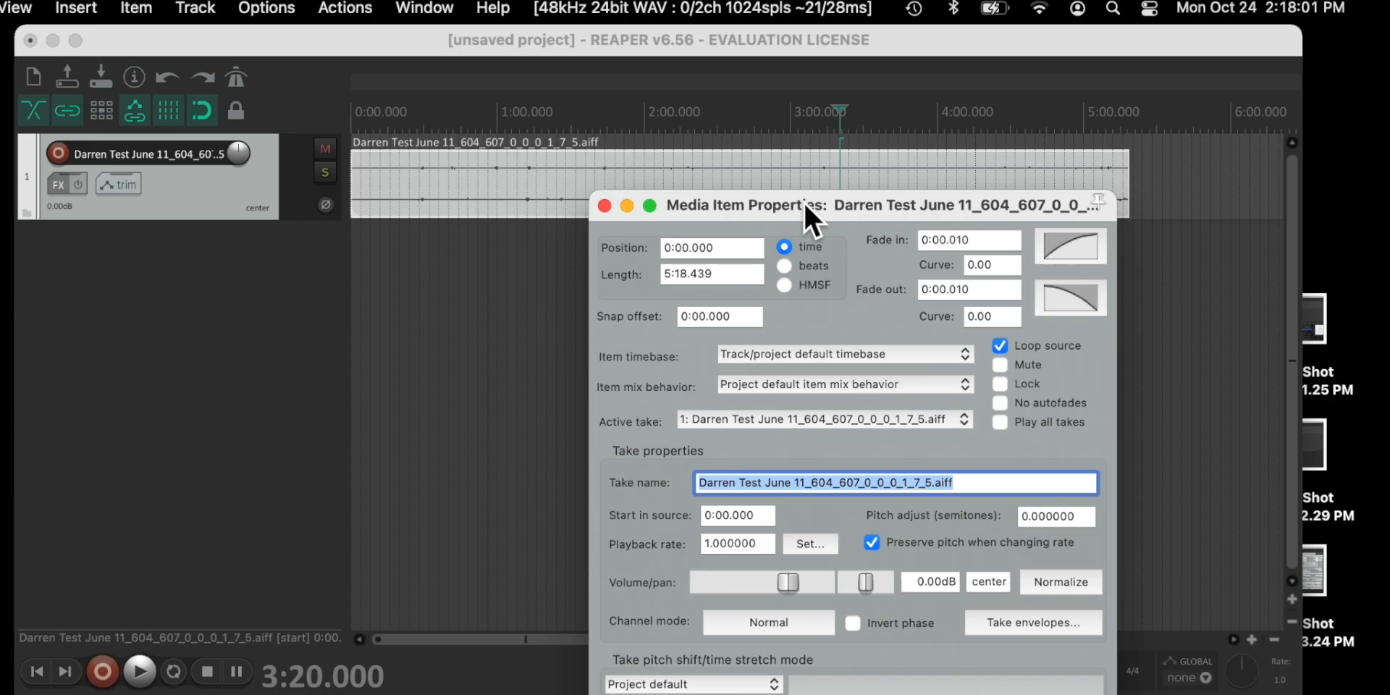
{"action": "left_click", "coordinate": [1054, 580]}
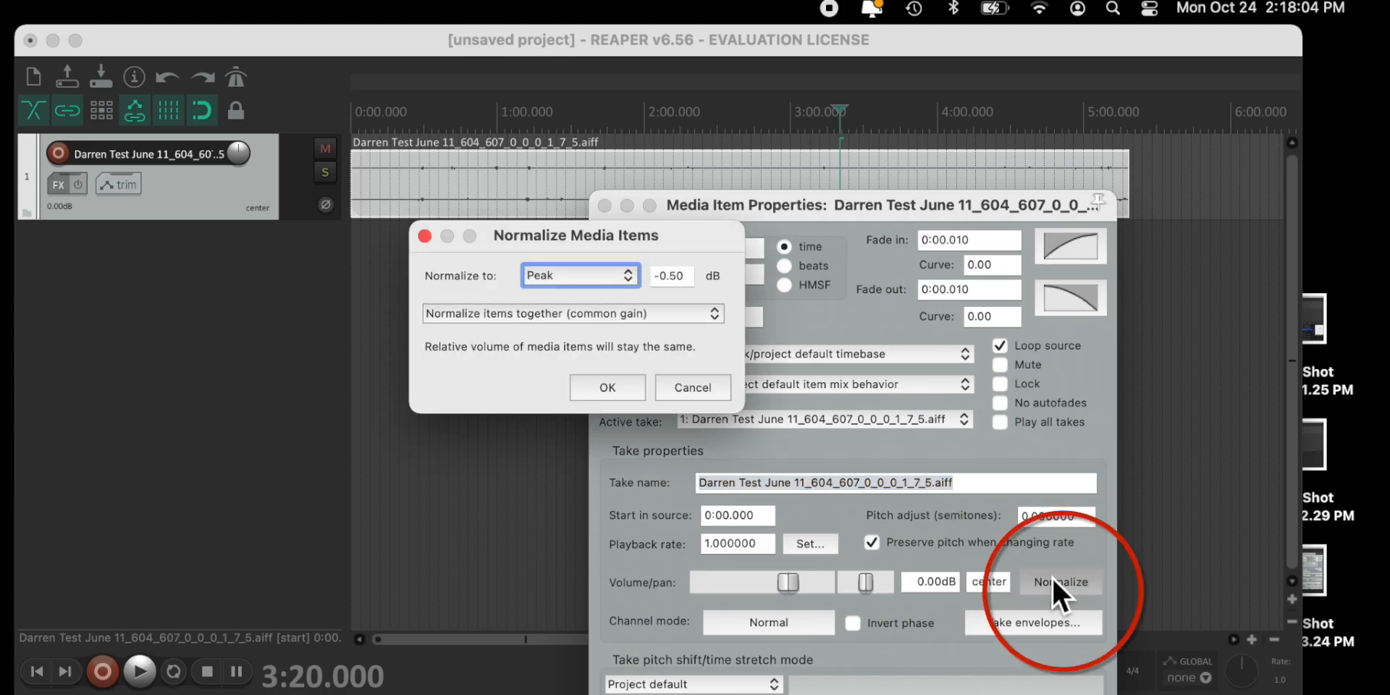
{"action": "left_click", "coordinate": [607, 388]}
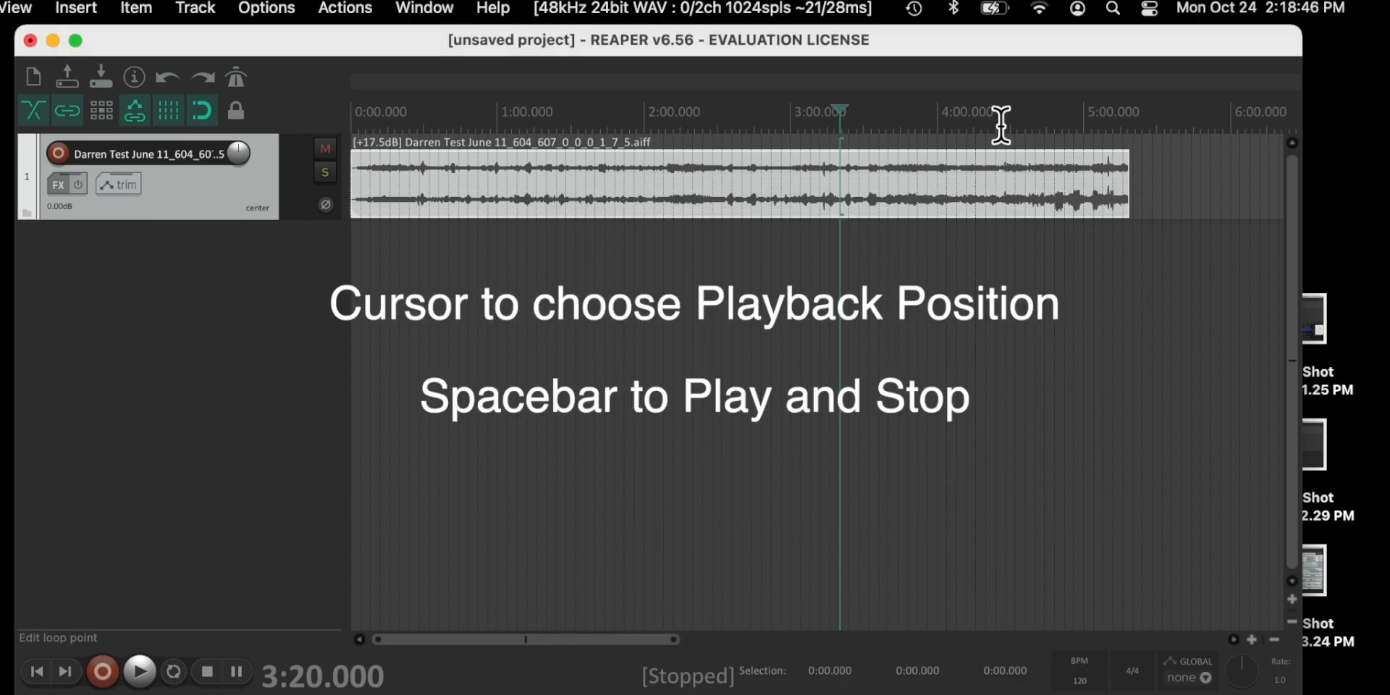
- Place the edit cursor at 1:20.000 and audition the recording from there twice, stopping playback each time
{"action": "left_click", "coordinate": [665, 119]}
{"action": "left_click", "coordinate": [546, 119]}
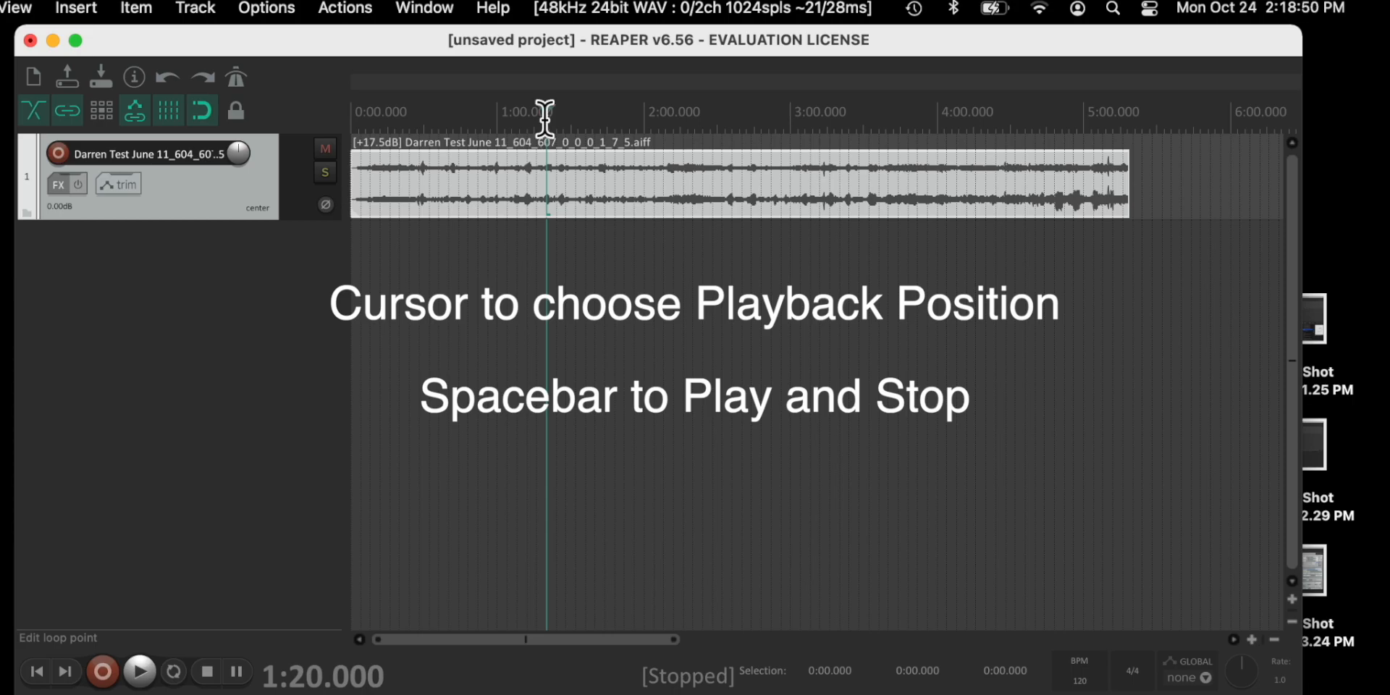
{"action": "key", "text": "space"}
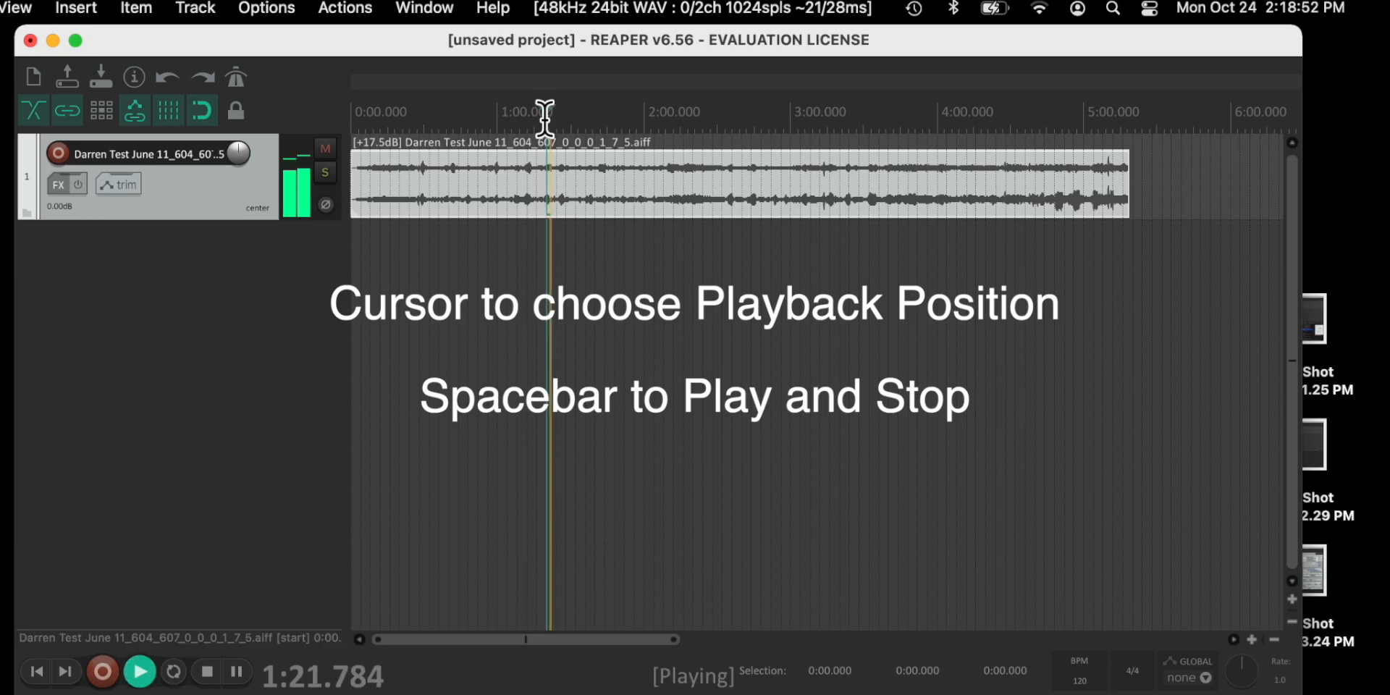
{"action": "key", "text": "space"}
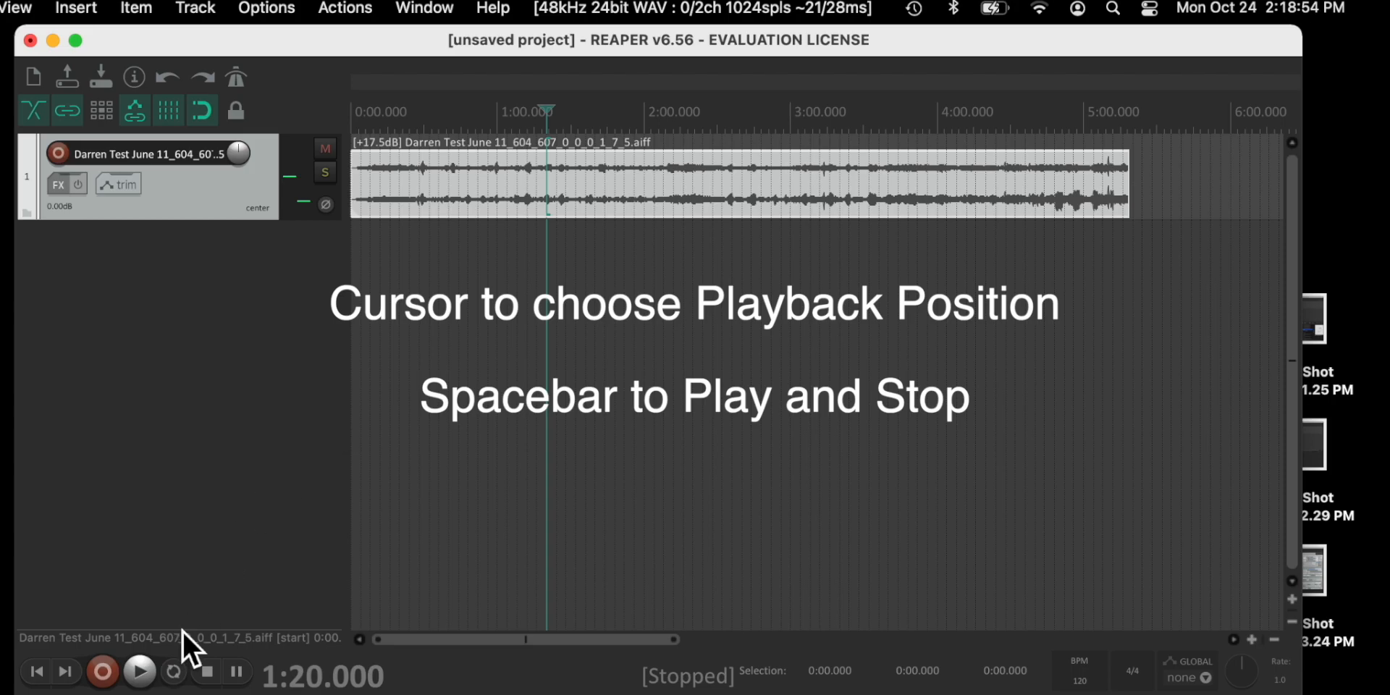
{"action": "left_click", "coordinate": [141, 672]}
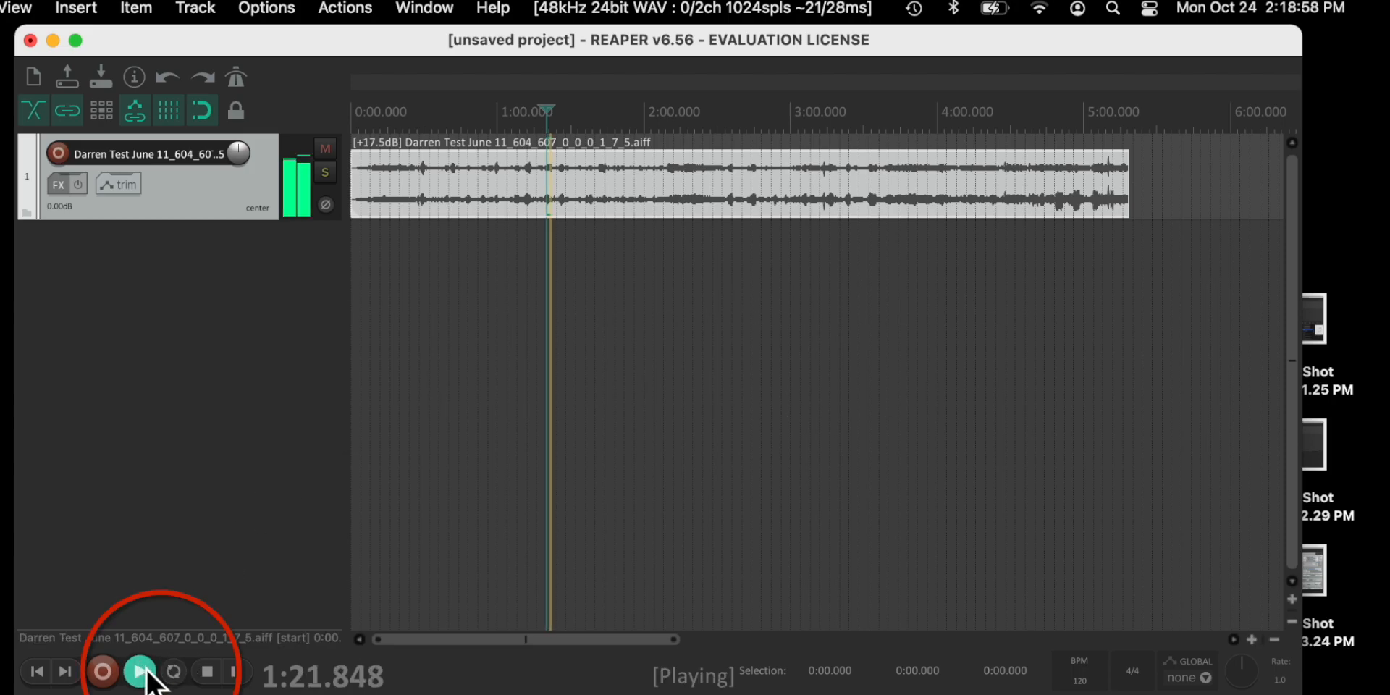
{"action": "left_click", "coordinate": [207, 672]}
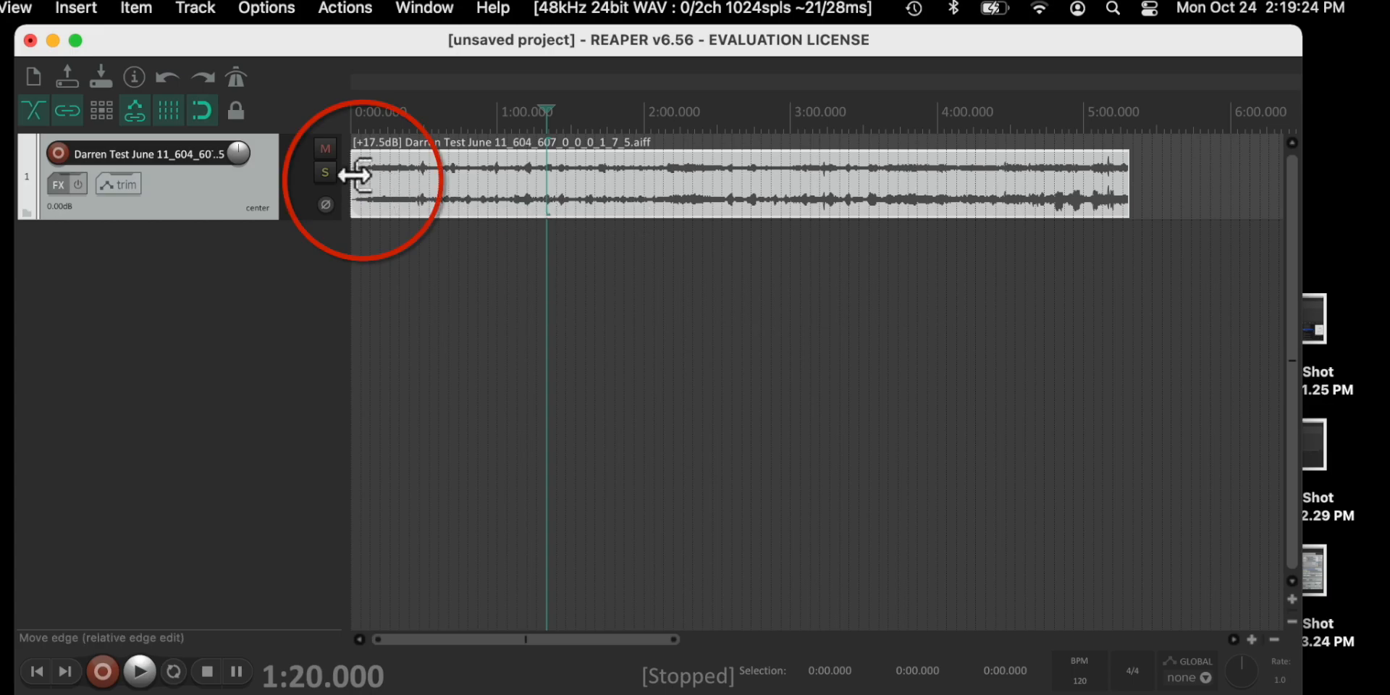
- Trim the audio item's start to 2:56.000 and shorten its end to leave a length of 0:40.000
{"action": "left_click_drag", "start_coordinate": [355, 175], "coordinate": [354, 176]}
{"action": "left_click_drag", "start_coordinate": [355, 175], "coordinate": [355, 175]}
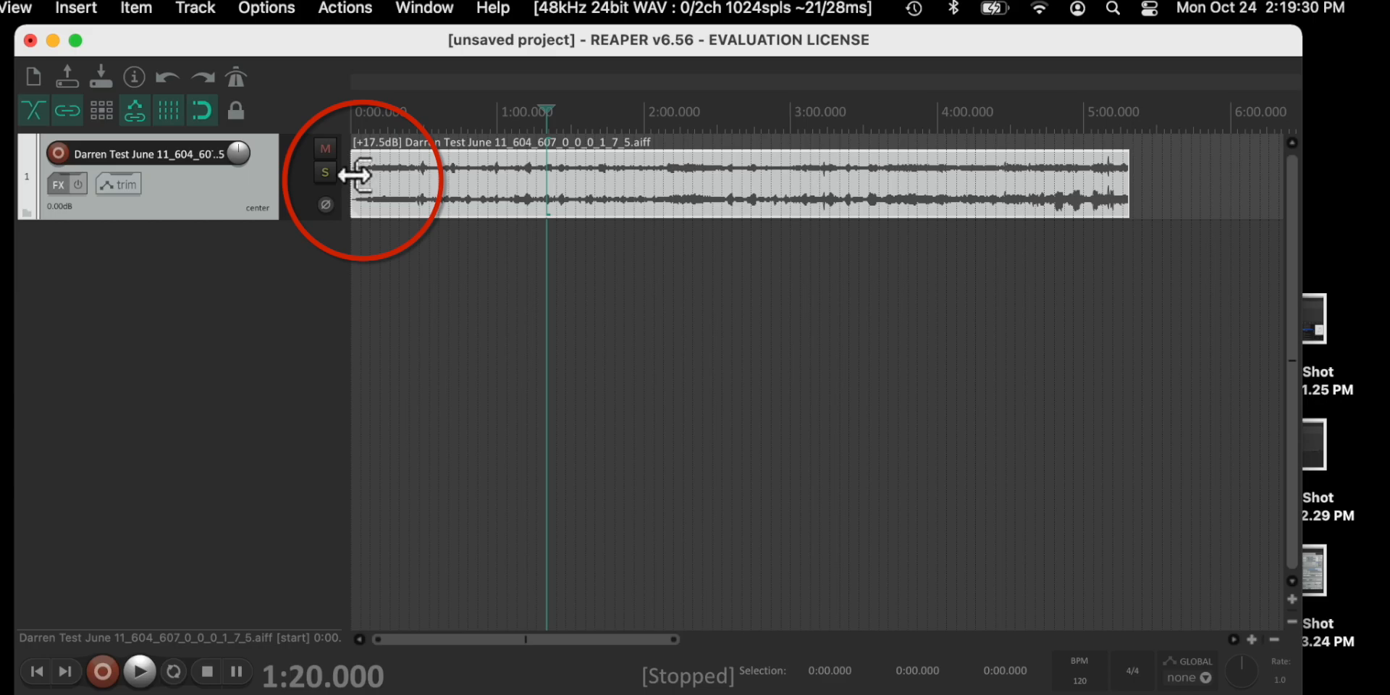
{"action": "left_click_drag", "start_coordinate": [354, 175], "coordinate": [355, 175]}
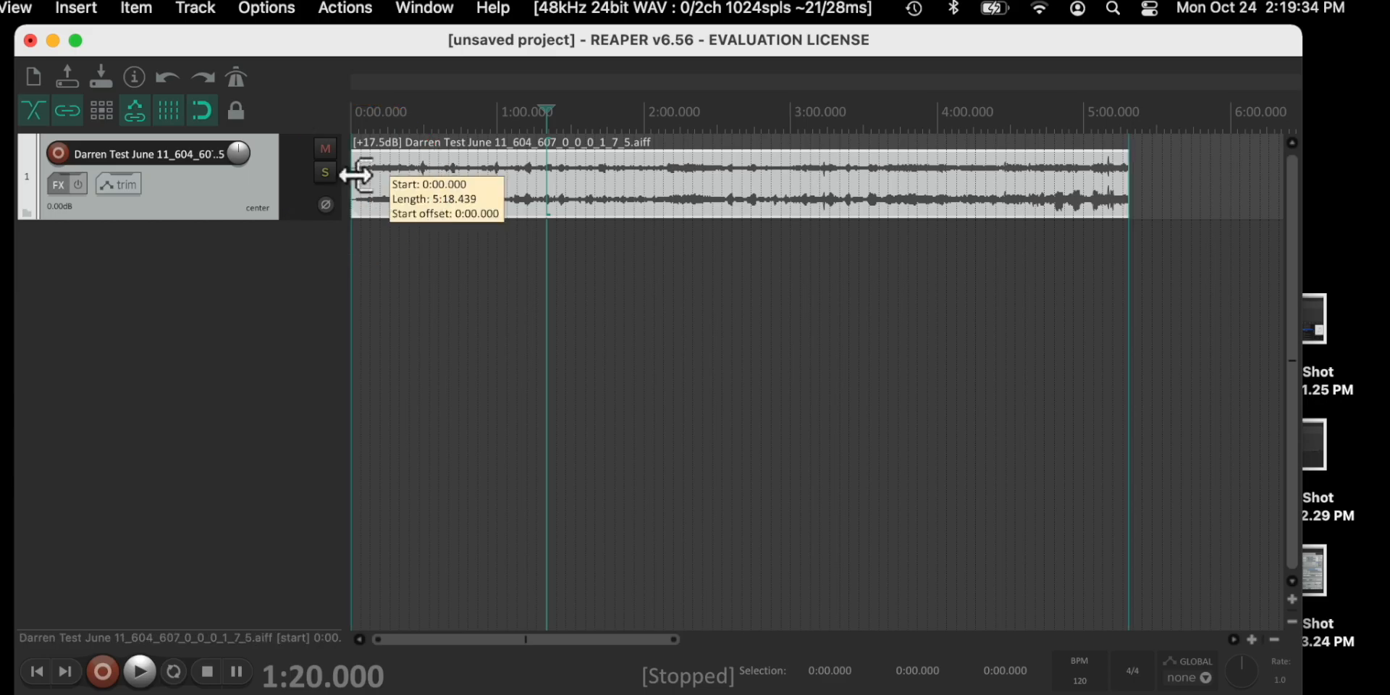
{"action": "left_click_drag", "start_coordinate": [375, 194], "coordinate": [786, 171]}
{"action": "left_click_drag", "start_coordinate": [1122, 179], "coordinate": [1122, 178]}
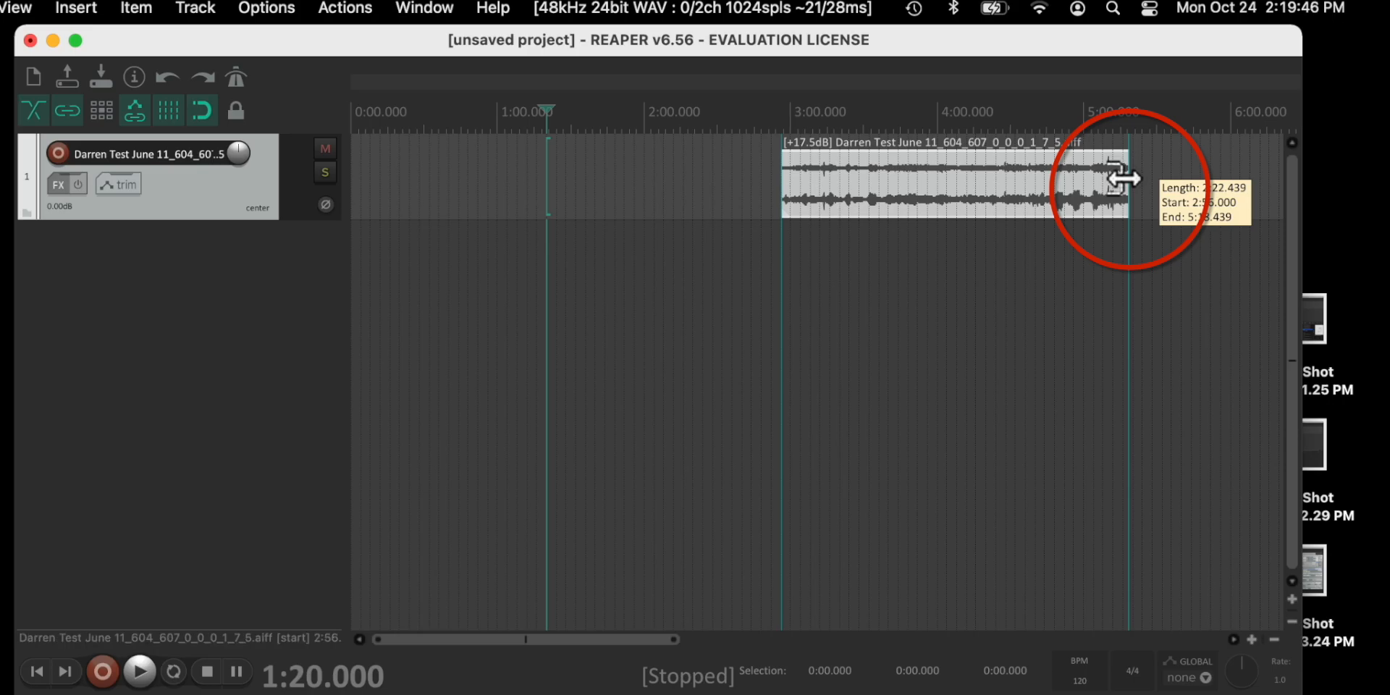
{"action": "left_click_drag", "start_coordinate": [1122, 178], "coordinate": [889, 193]}
- Extend the trimmed item's start edge back by one grid step to about 2:55.5
{"action": "left_click", "coordinate": [776, 126]}
{"action": "scroll", "coordinate": [775, 124], "scroll_direction": "up", "scroll_amount": 4}
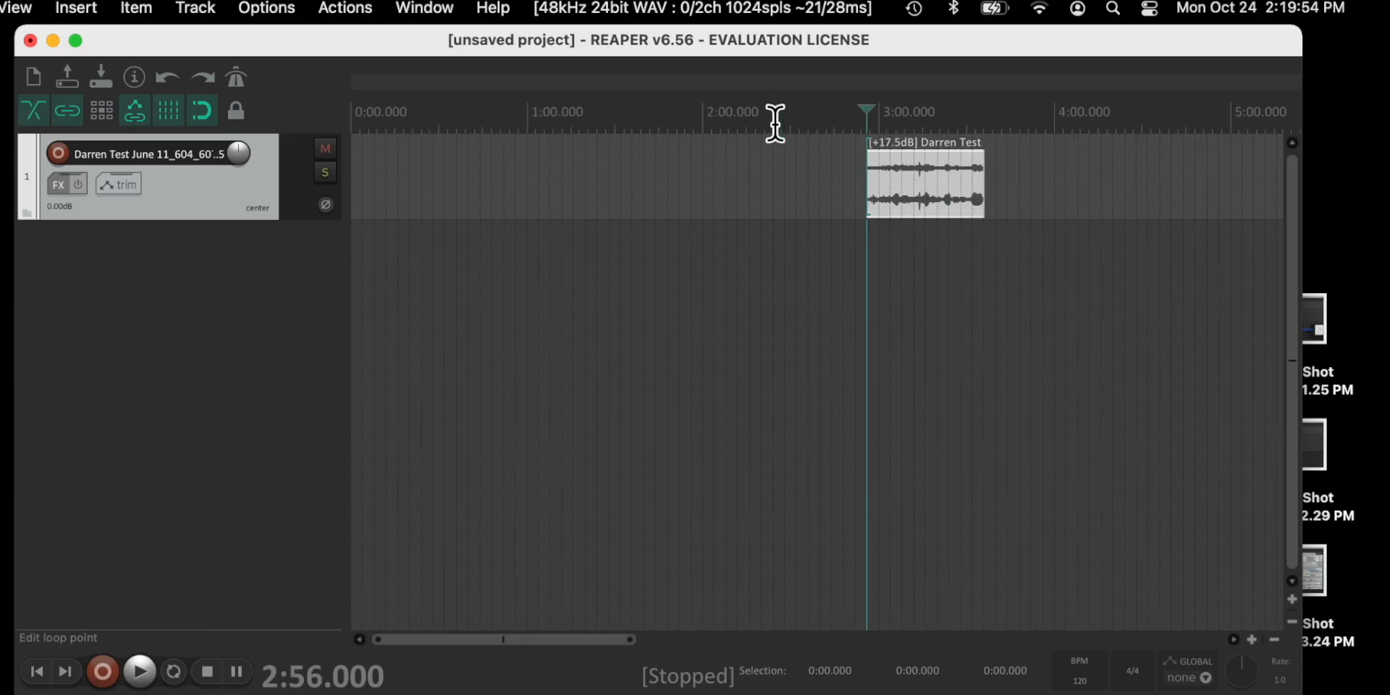
{"action": "scroll", "coordinate": [775, 124], "scroll_direction": "up", "scroll_amount": 8}
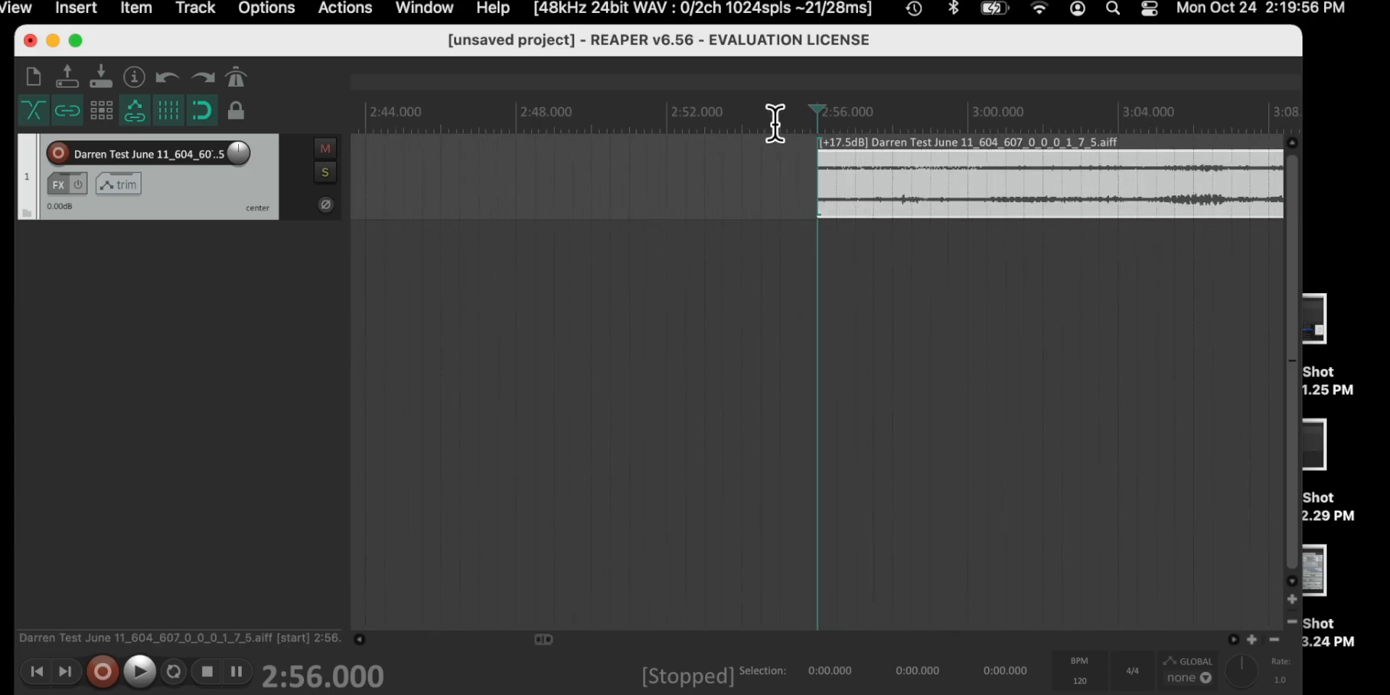
{"action": "scroll", "coordinate": [775, 124], "scroll_direction": "up", "scroll_amount": 3}
{"action": "left_click_drag", "start_coordinate": [821, 199], "coordinate": [821, 200]}
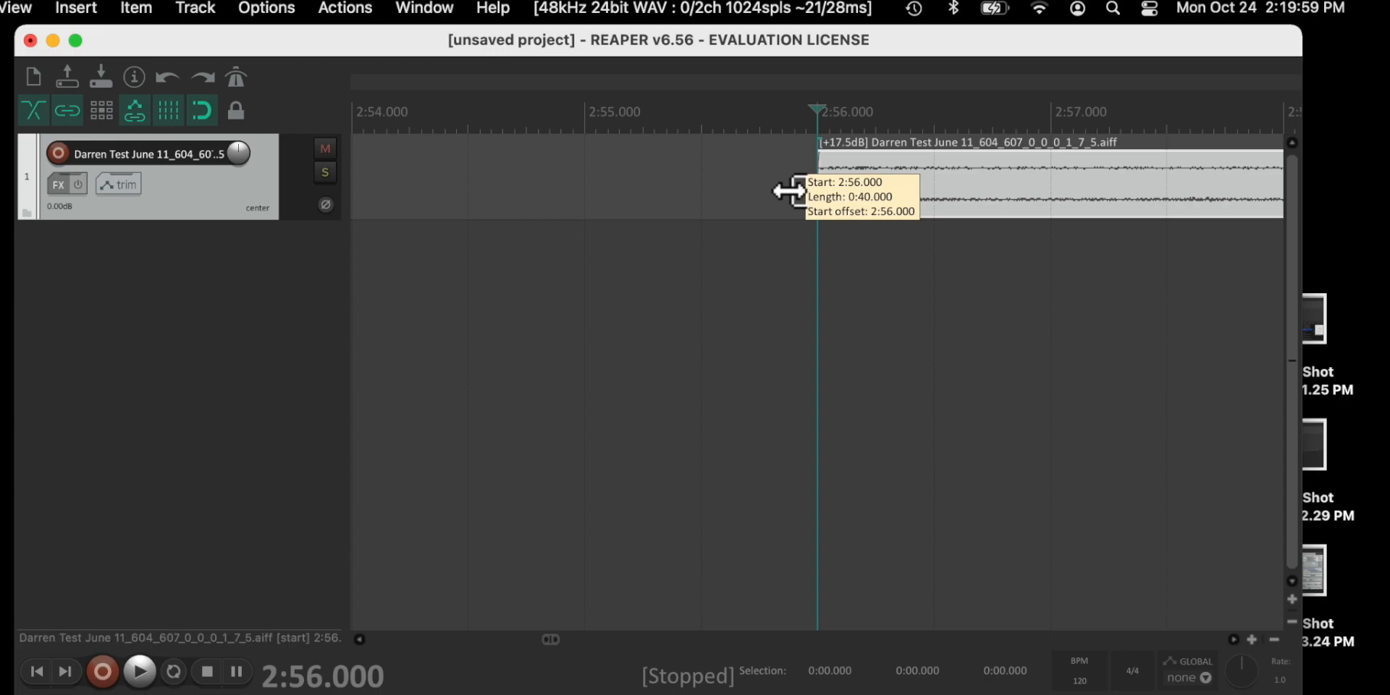
{"action": "left_click_drag", "start_coordinate": [776, 175], "coordinate": [711, 179]}
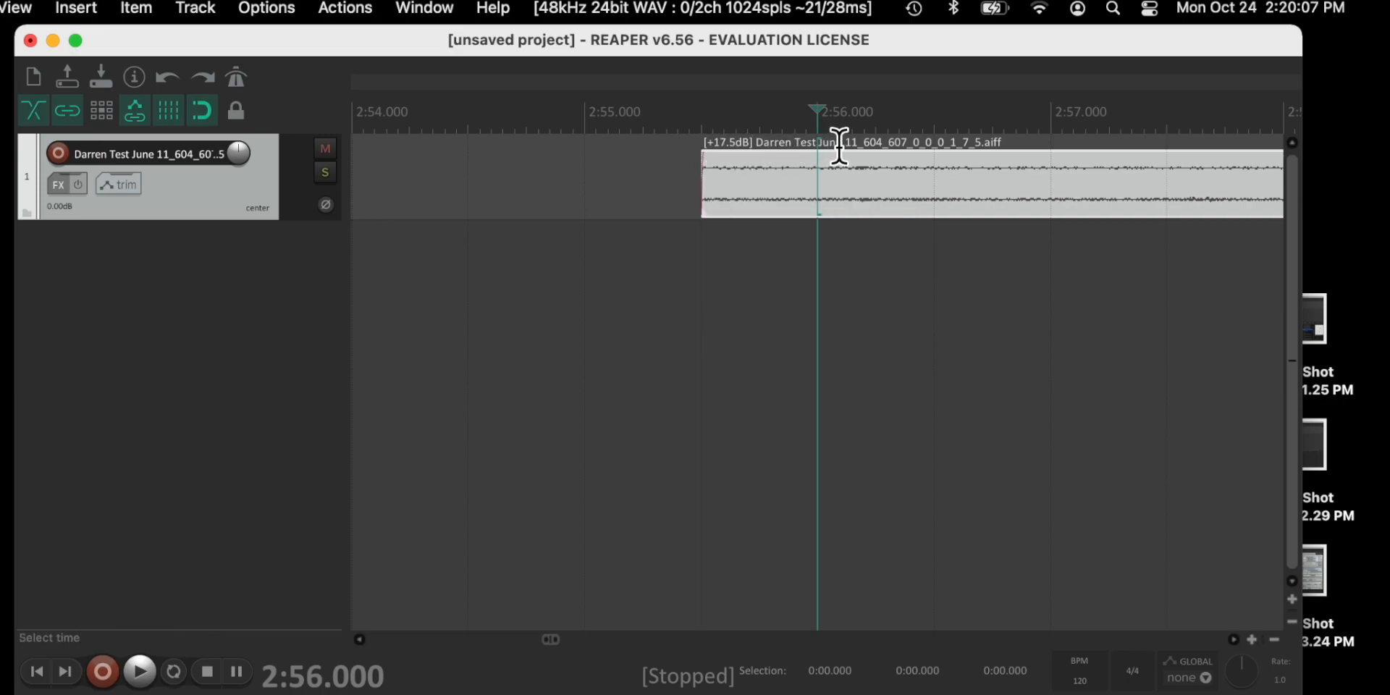
{"action": "left_click", "coordinate": [702, 180]}
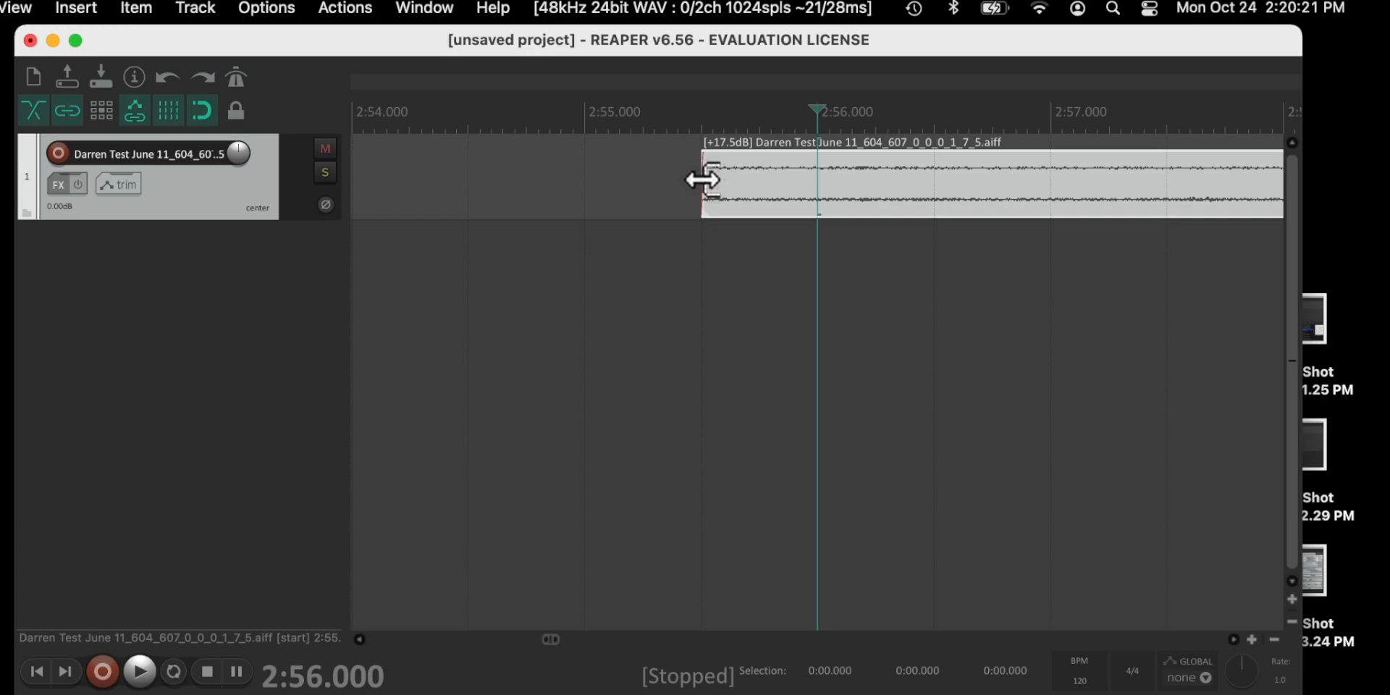
- Turn off snapping and trim the item's start edge freely by a fraction of a second
{"action": "left_click", "coordinate": [198, 113]}
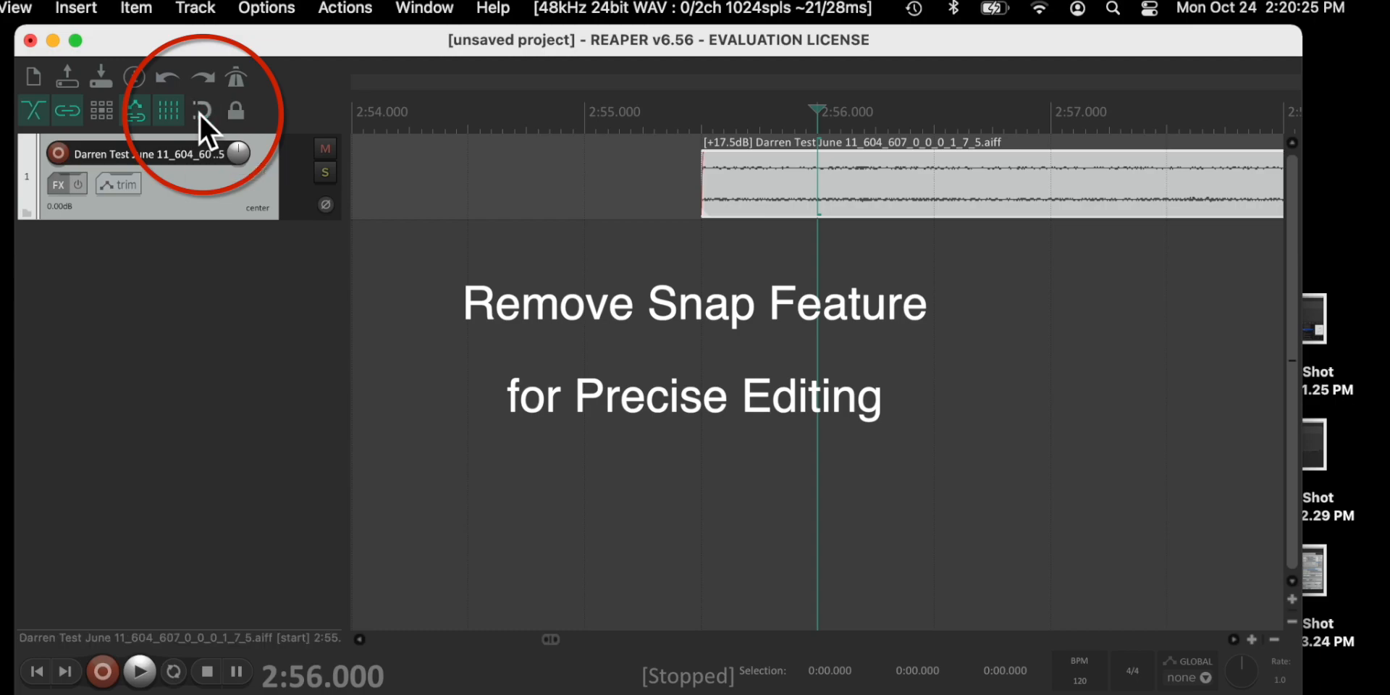
{"action": "left_click_drag", "start_coordinate": [718, 201], "coordinate": [757, 189]}
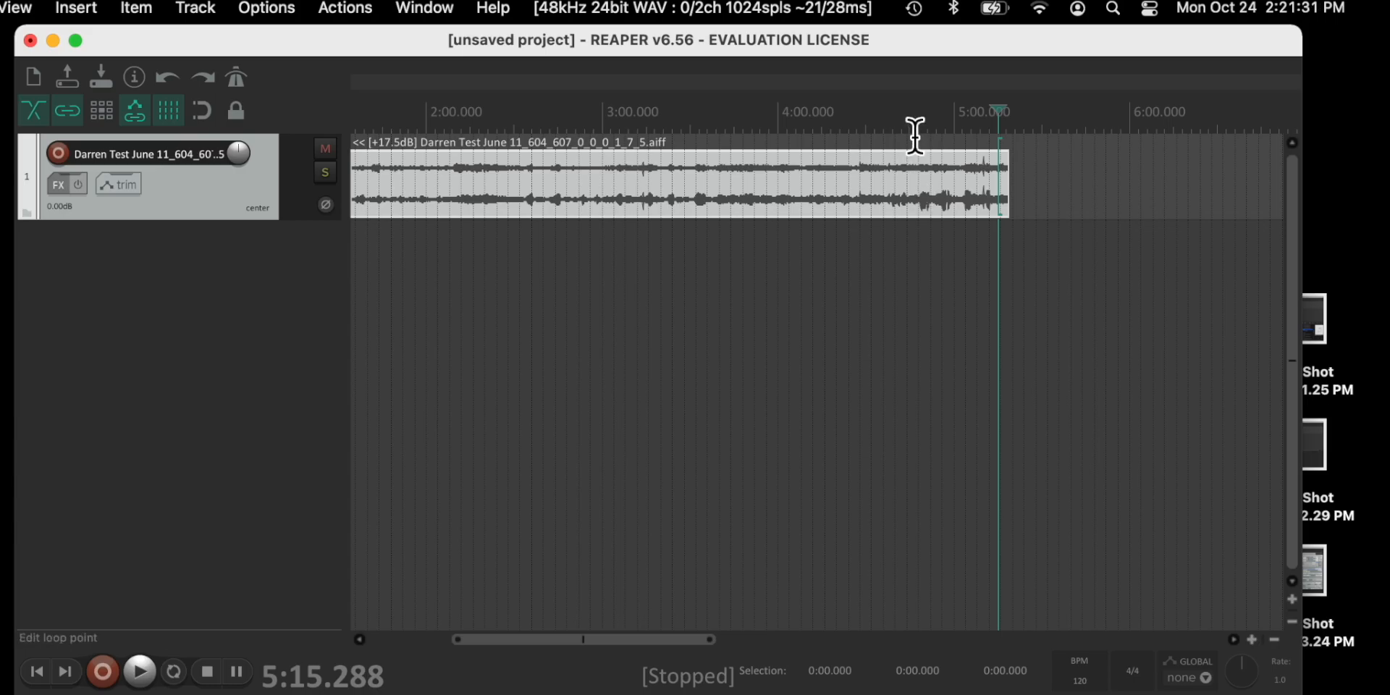
- Split the audio item at 3:31.393 and again at 3:36.990
{"action": "left_click", "coordinate": [693, 124]}
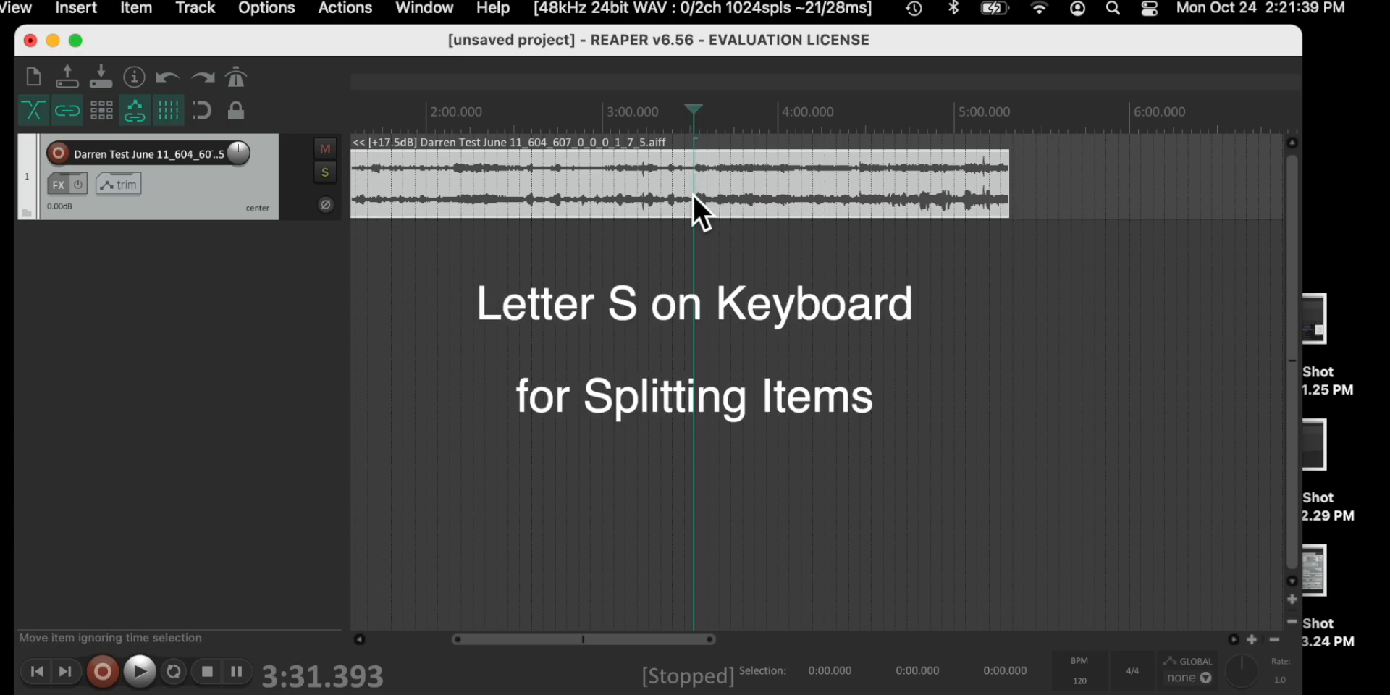
{"action": "key", "text": "s"}
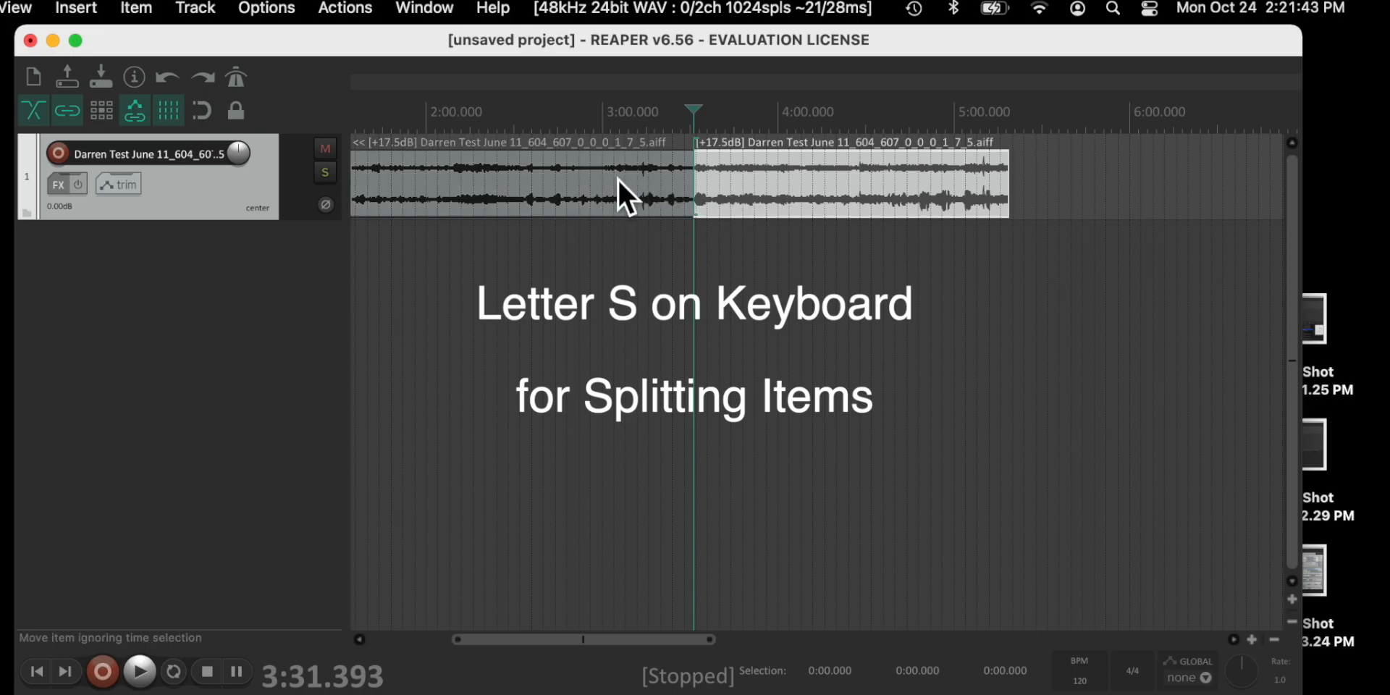
{"action": "left_click", "coordinate": [712, 204]}
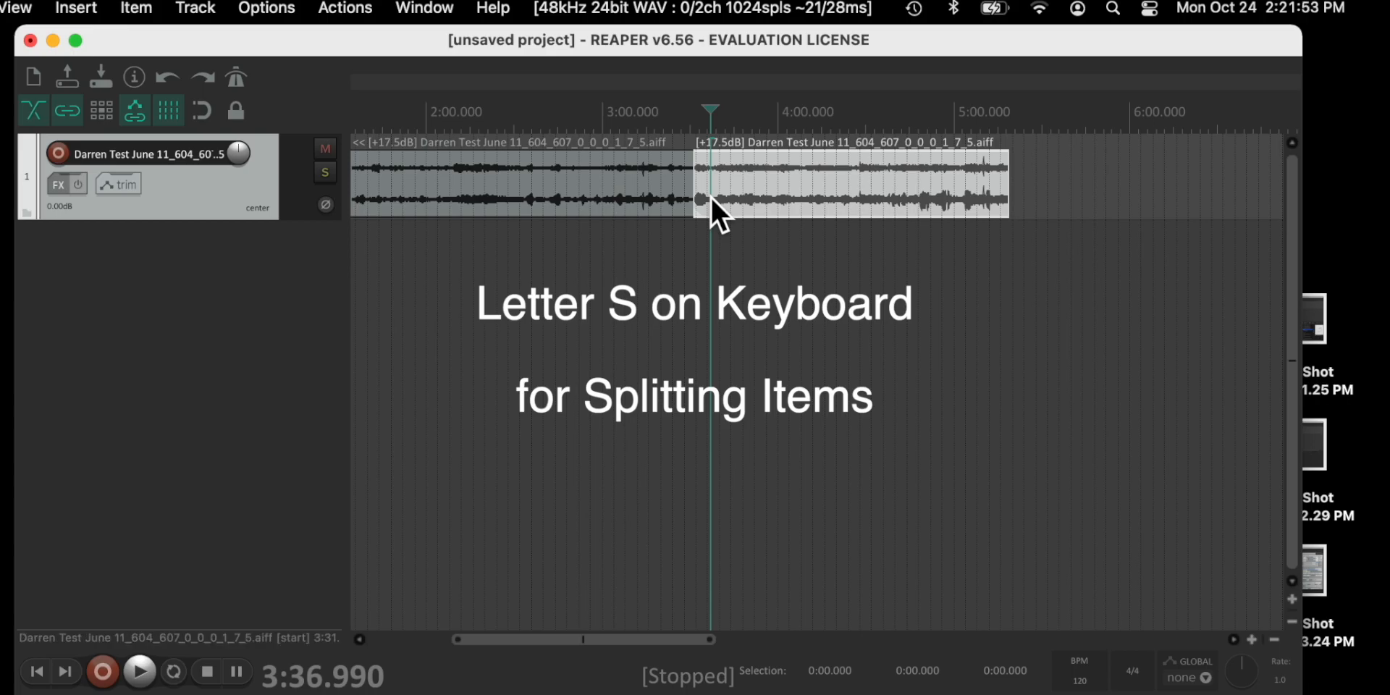
{"action": "key", "text": "s"}
- Delete the short middle piece between the two splits, and undo that deletion
{"action": "left_click", "coordinate": [706, 170]}
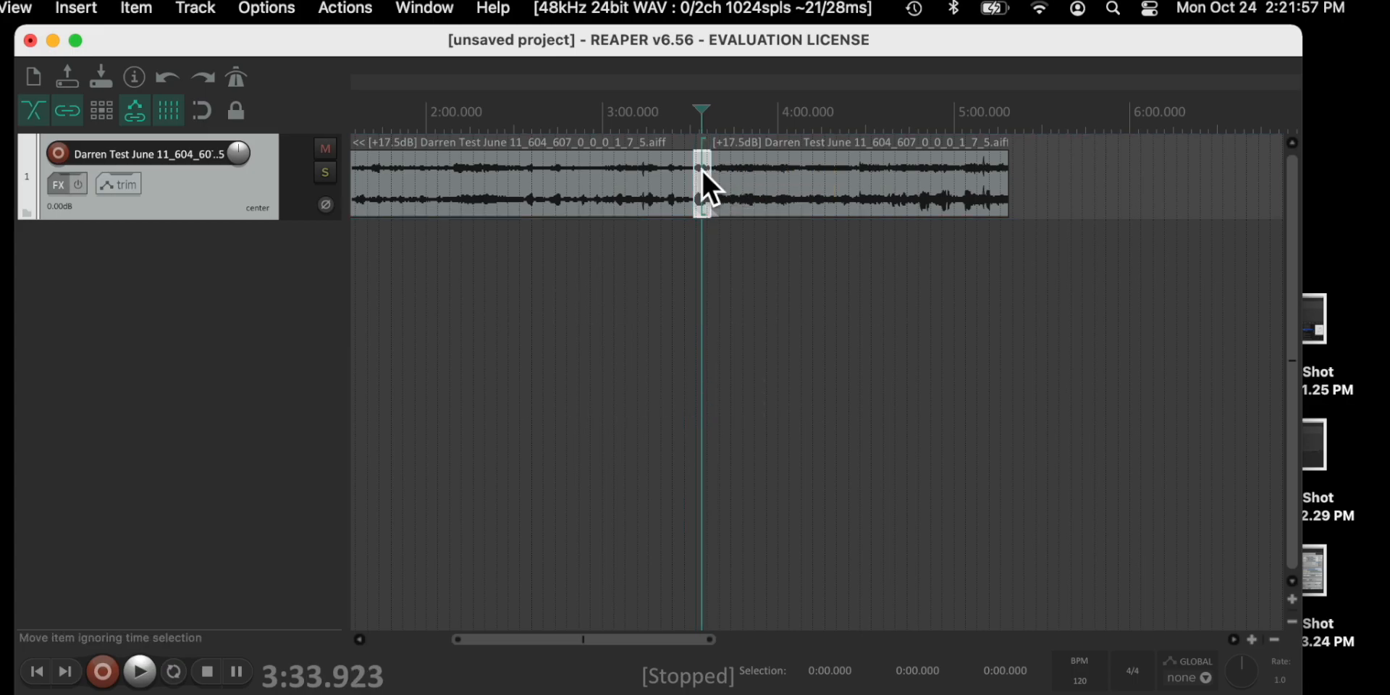
{"action": "key", "text": "Delete"}
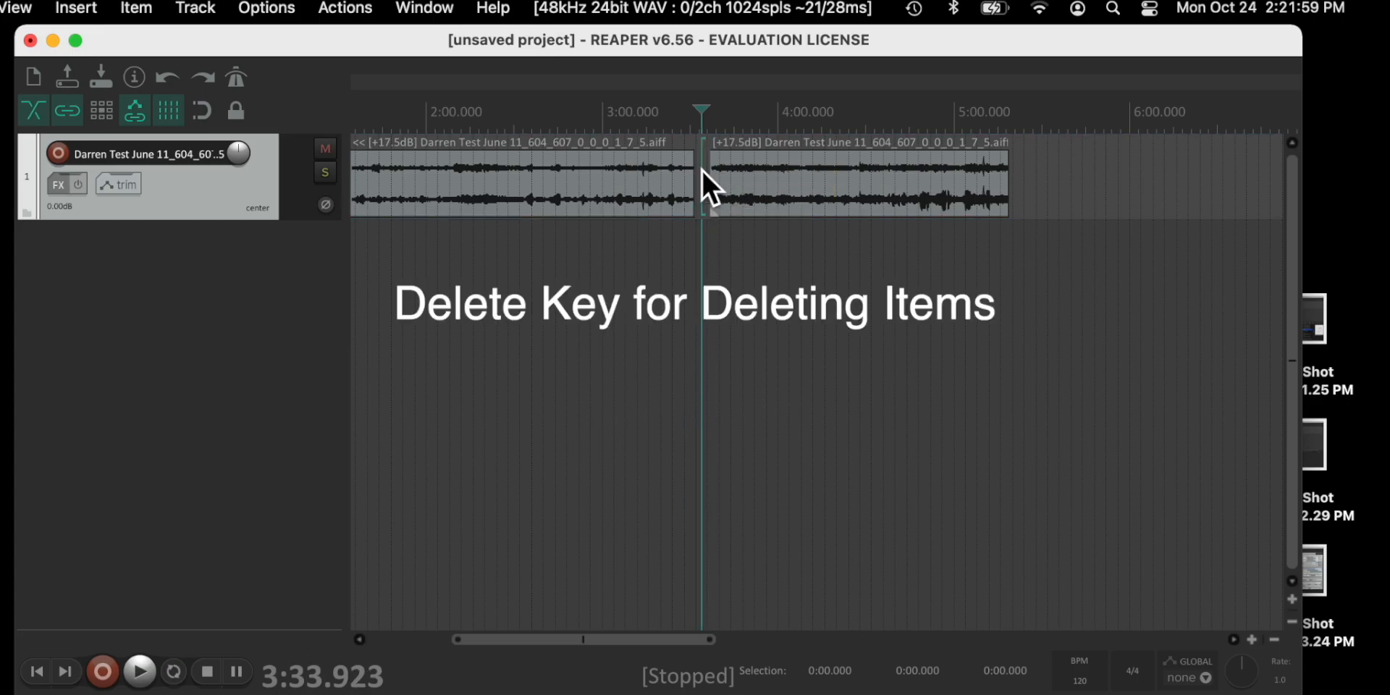
{"action": "key", "text": "super+z"}
{"action": "left_click_drag", "start_coordinate": [701, 169], "coordinate": [718, 197]}
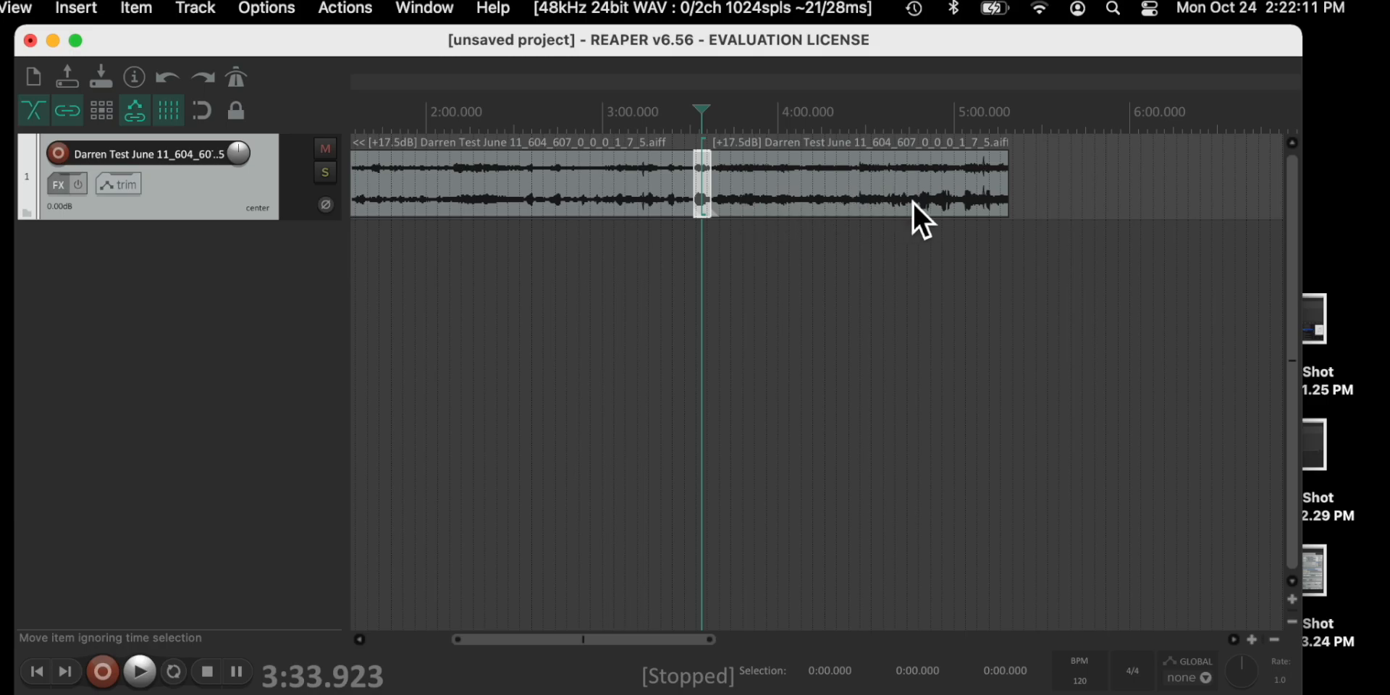
- Delete the long pieces after and before the short middle piece, keeping only the middle one
{"action": "left_click", "coordinate": [749, 179]}
{"action": "key", "text": "Delete"}
{"action": "left_click", "coordinate": [671, 188]}
{"action": "key", "text": "Delete"}
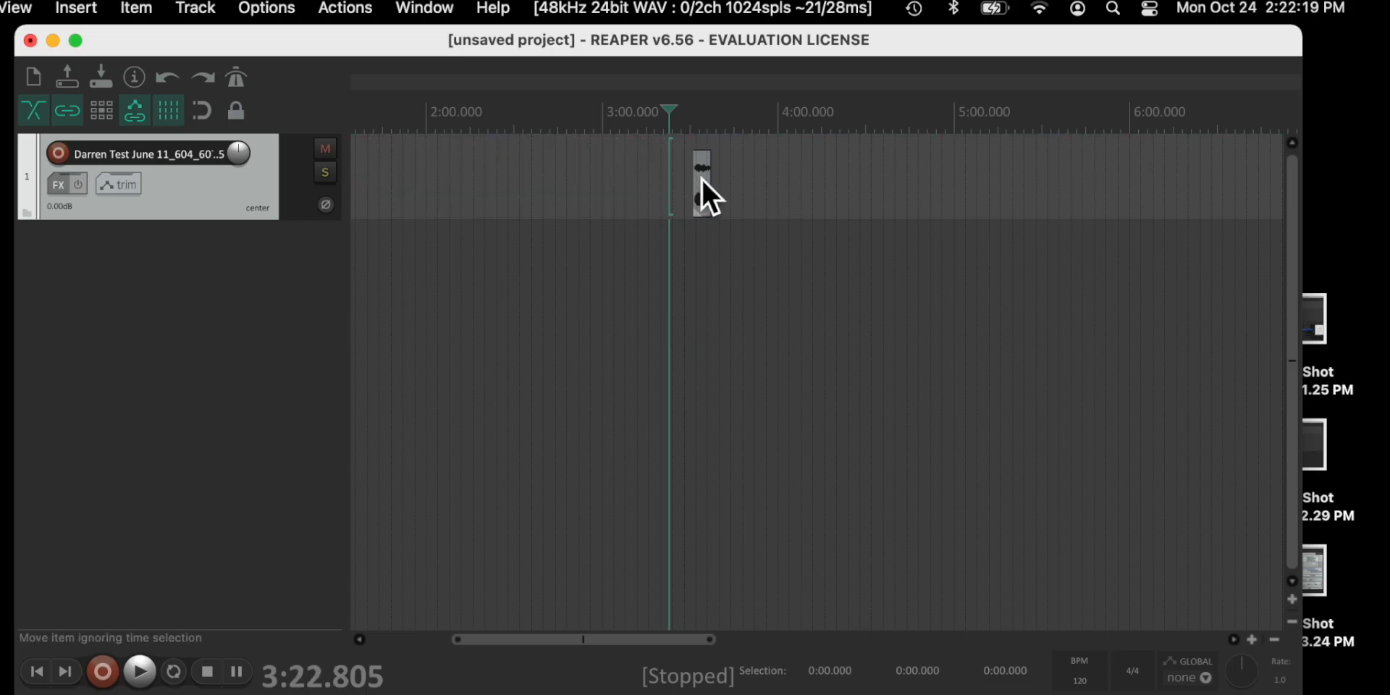
- Extend the remaining short piece's end and start edges outward to restore the full recording
{"action": "left_click_drag", "start_coordinate": [730, 194], "coordinate": [1022, 193]}
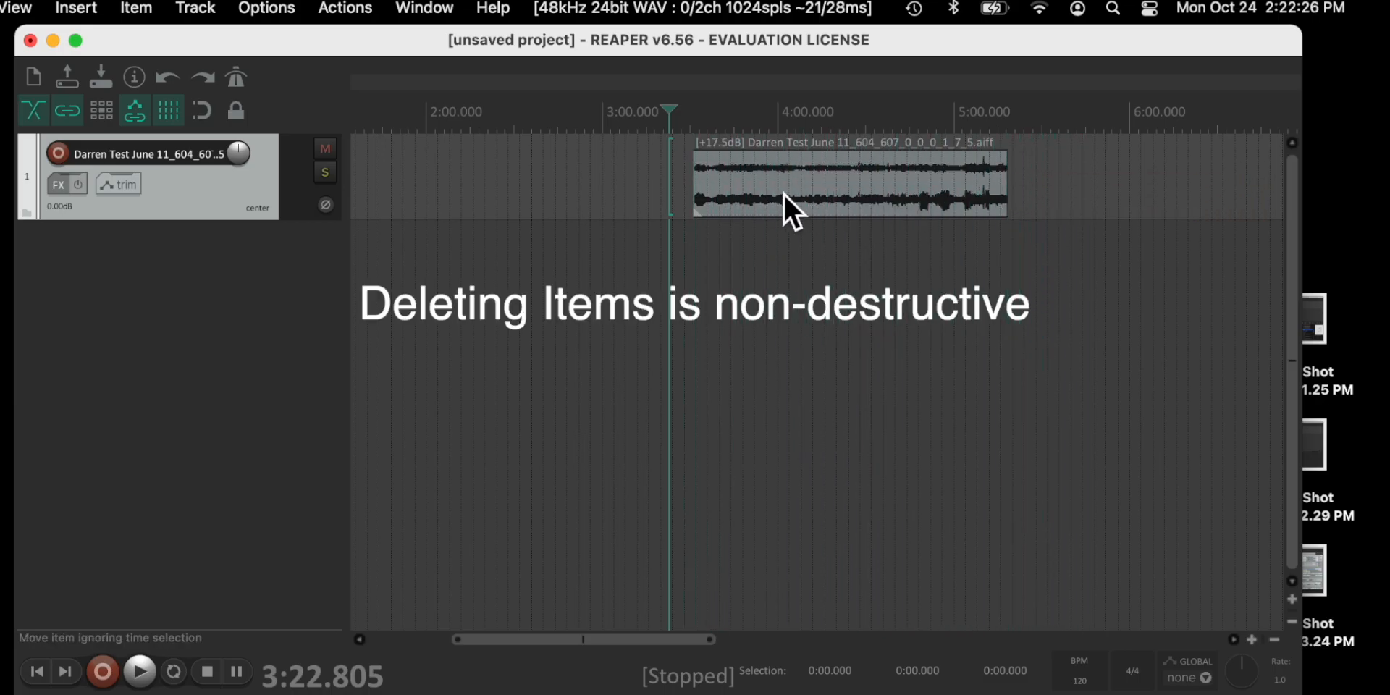
{"action": "left_click_drag", "start_coordinate": [697, 206], "coordinate": [239, 194]}
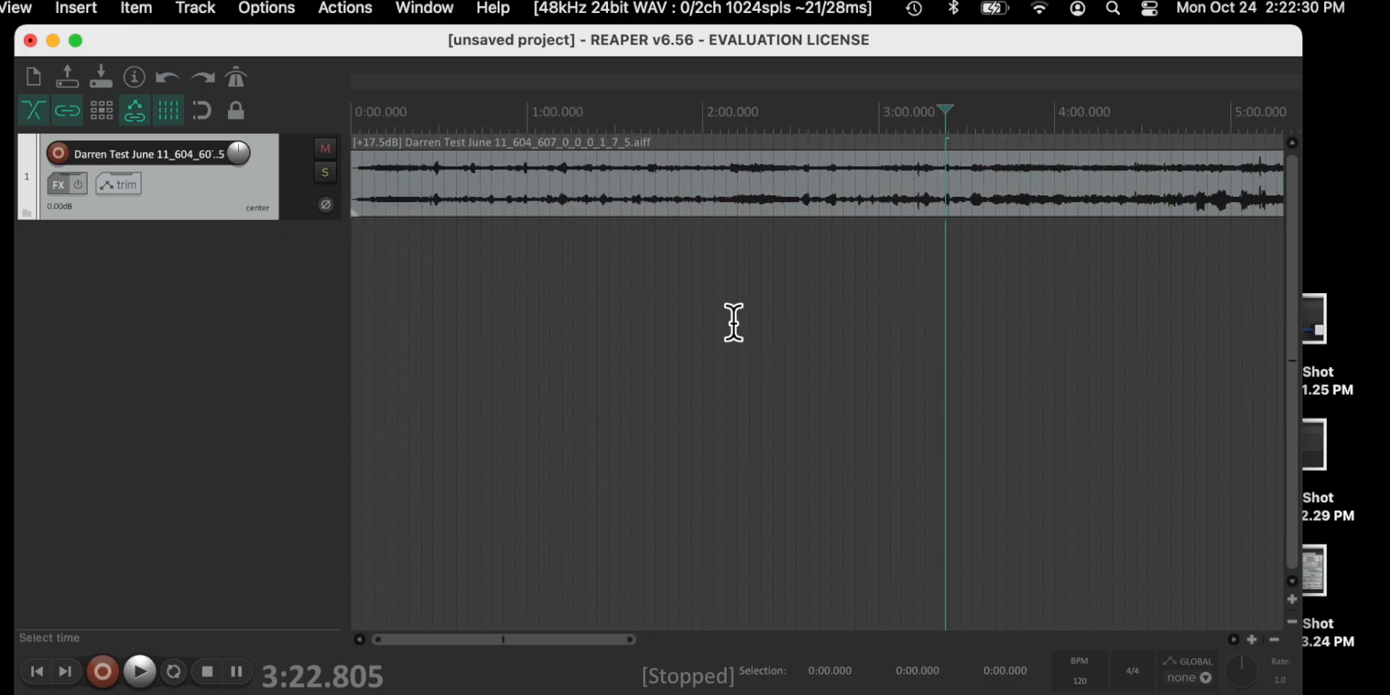
- Split the audio item at 4:47.944 and again at 5:13.757
{"action": "scroll", "coordinate": [731, 317], "scroll_direction": "down", "scroll_amount": 1}
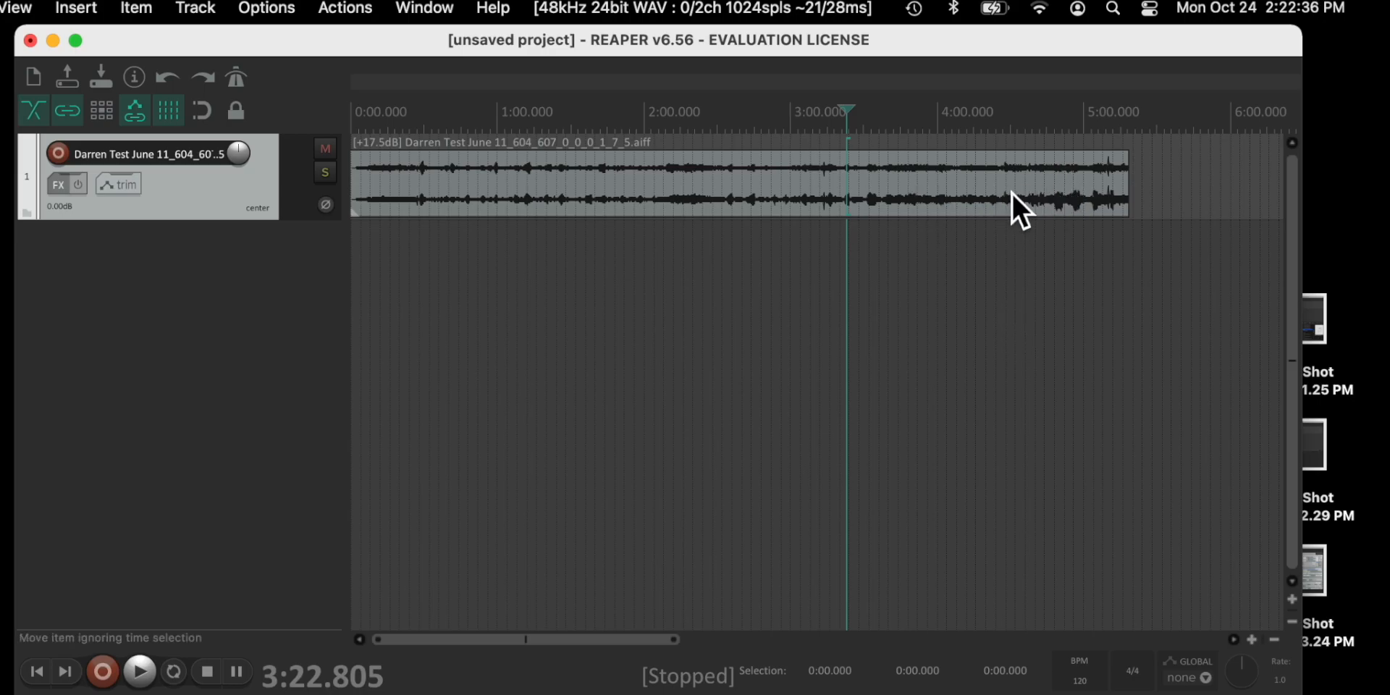
{"action": "left_click", "coordinate": [1053, 168]}
{"action": "scroll", "coordinate": [1052, 167], "scroll_direction": "up", "scroll_amount": 1}
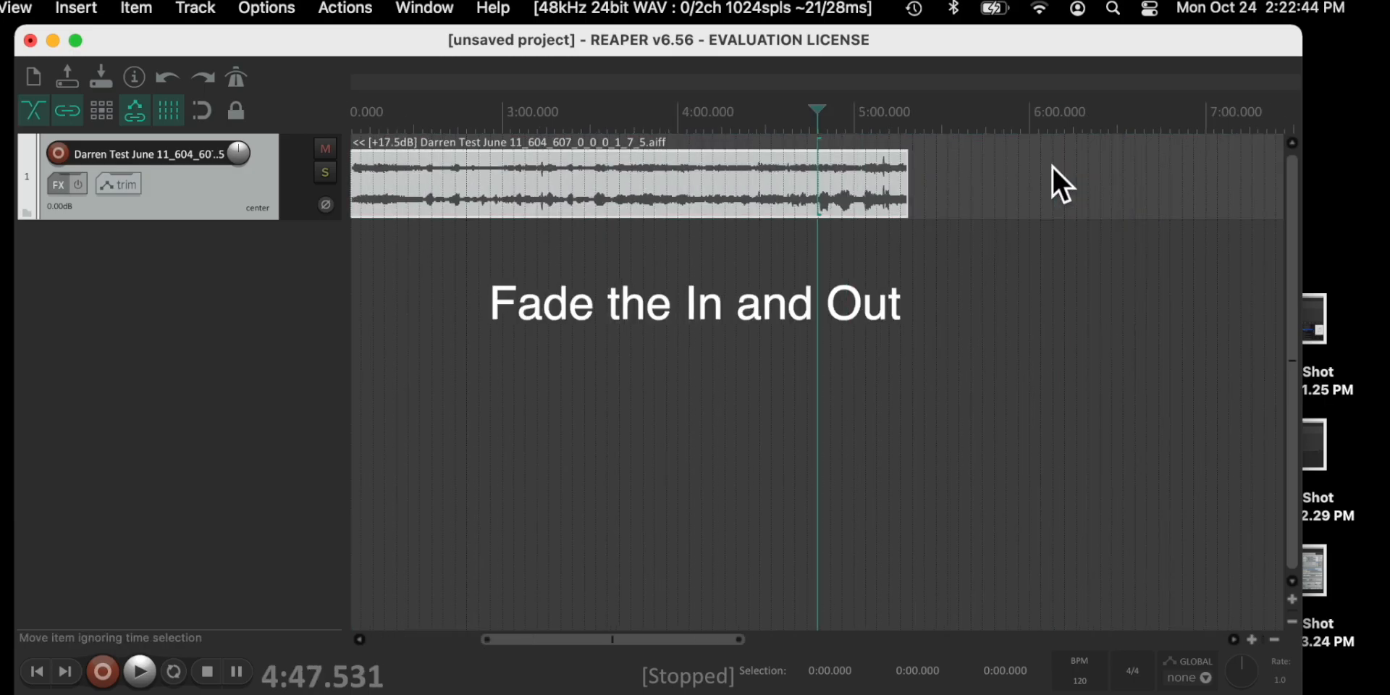
{"action": "scroll", "coordinate": [1052, 167], "scroll_direction": "up", "scroll_amount": 5}
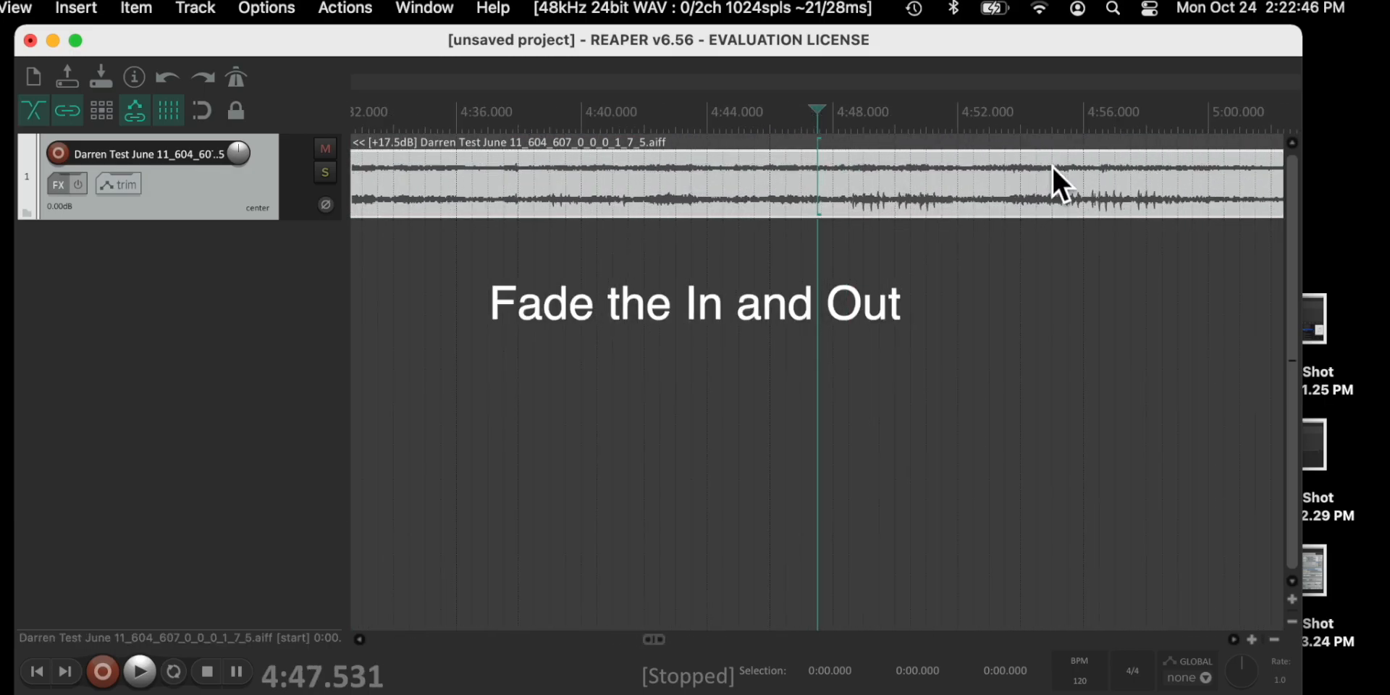
{"action": "left_click", "coordinate": [831, 185]}
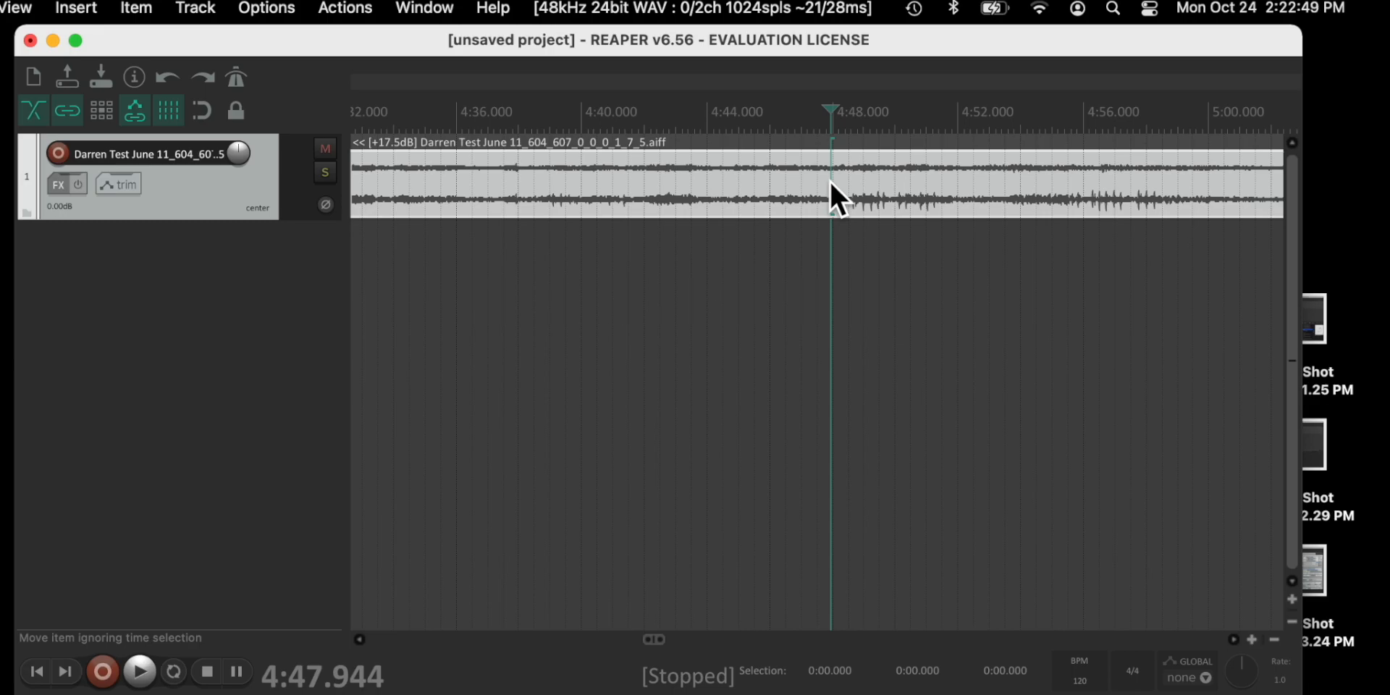
{"action": "key", "text": "s"}
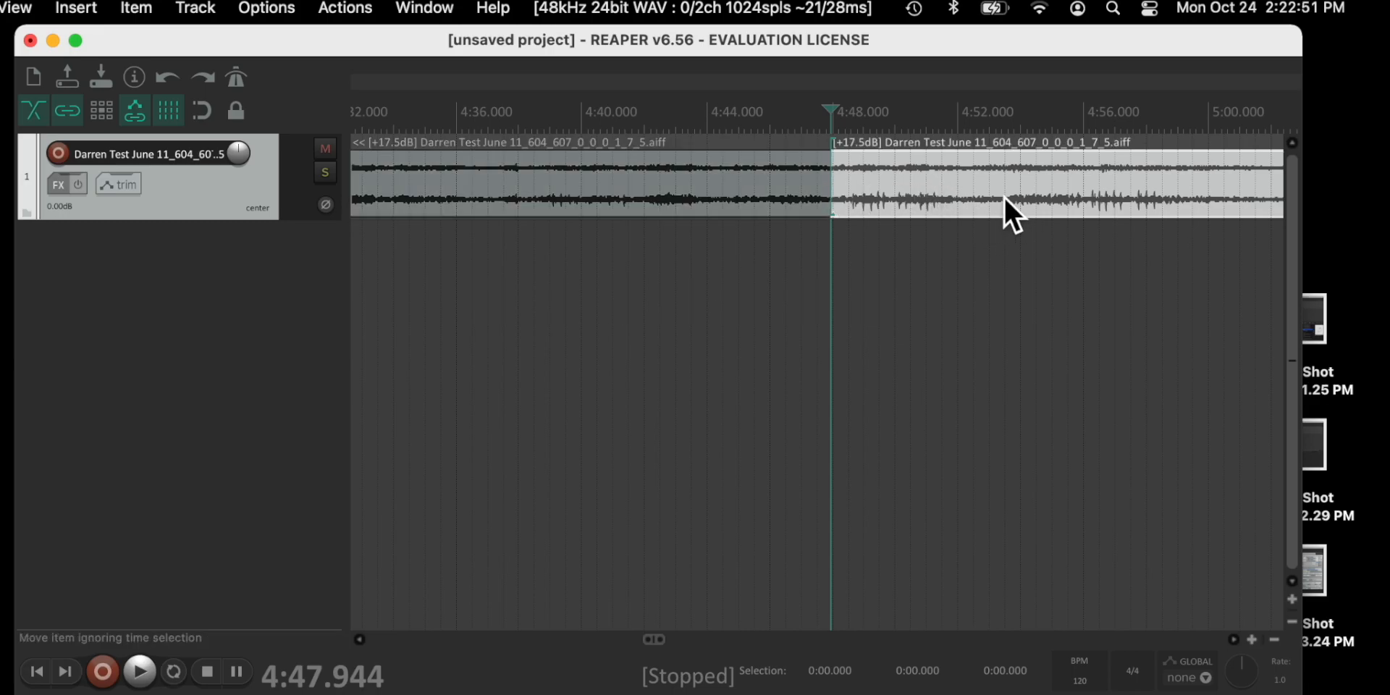
{"action": "scroll", "coordinate": [1003, 197], "scroll_direction": "down", "scroll_amount": 3}
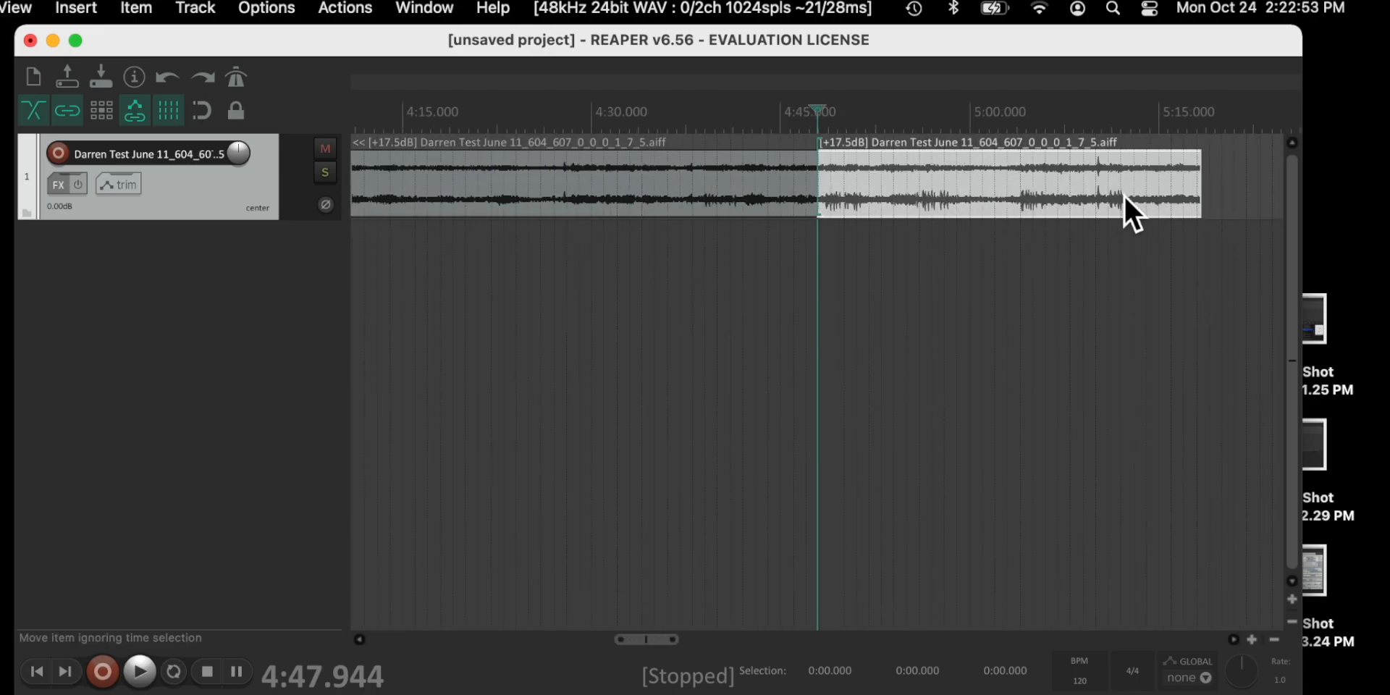
{"action": "left_click", "coordinate": [1143, 185]}
{"action": "key", "text": "s"}
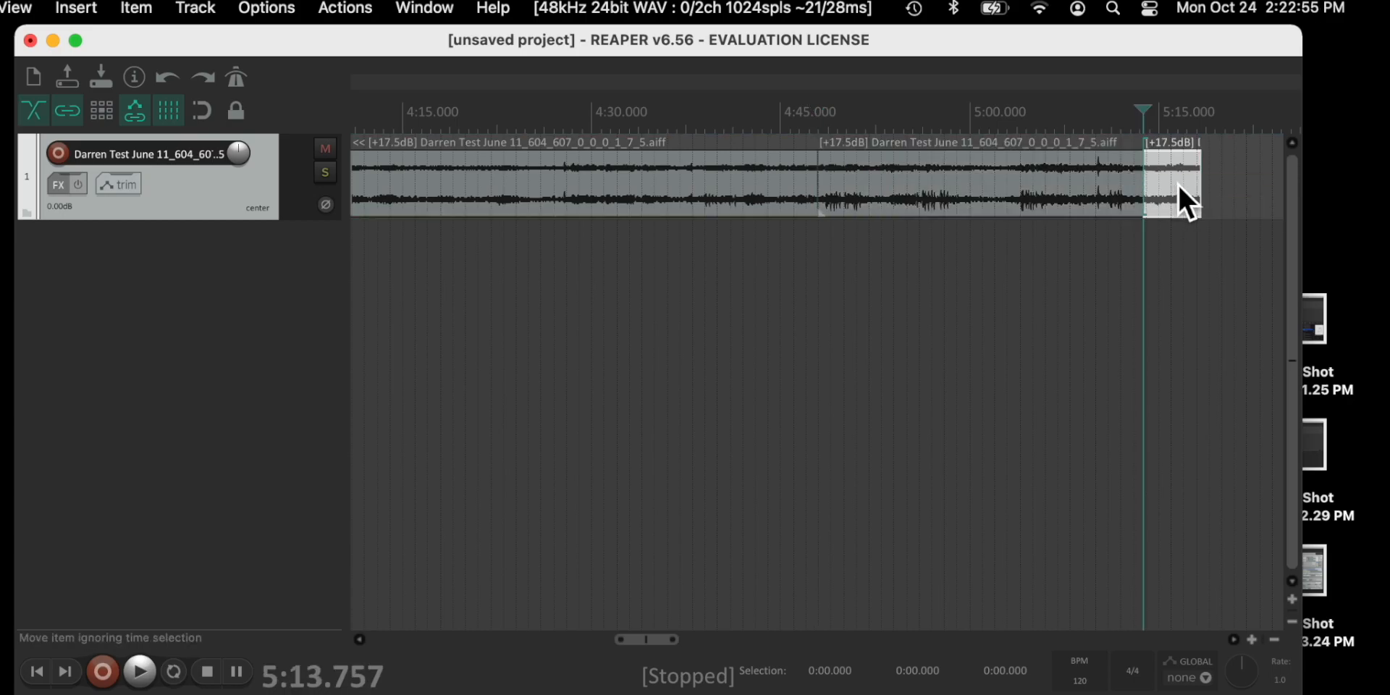
- Delete the pieces after and before the middle one, and move the remaining piece about 3 seconds earlier on the timeline
{"action": "key", "text": "Delete"}
{"action": "left_click", "coordinate": [779, 187]}
{"action": "key", "text": "Delete"}
{"action": "left_click_drag", "start_coordinate": [889, 185], "coordinate": [855, 179]}
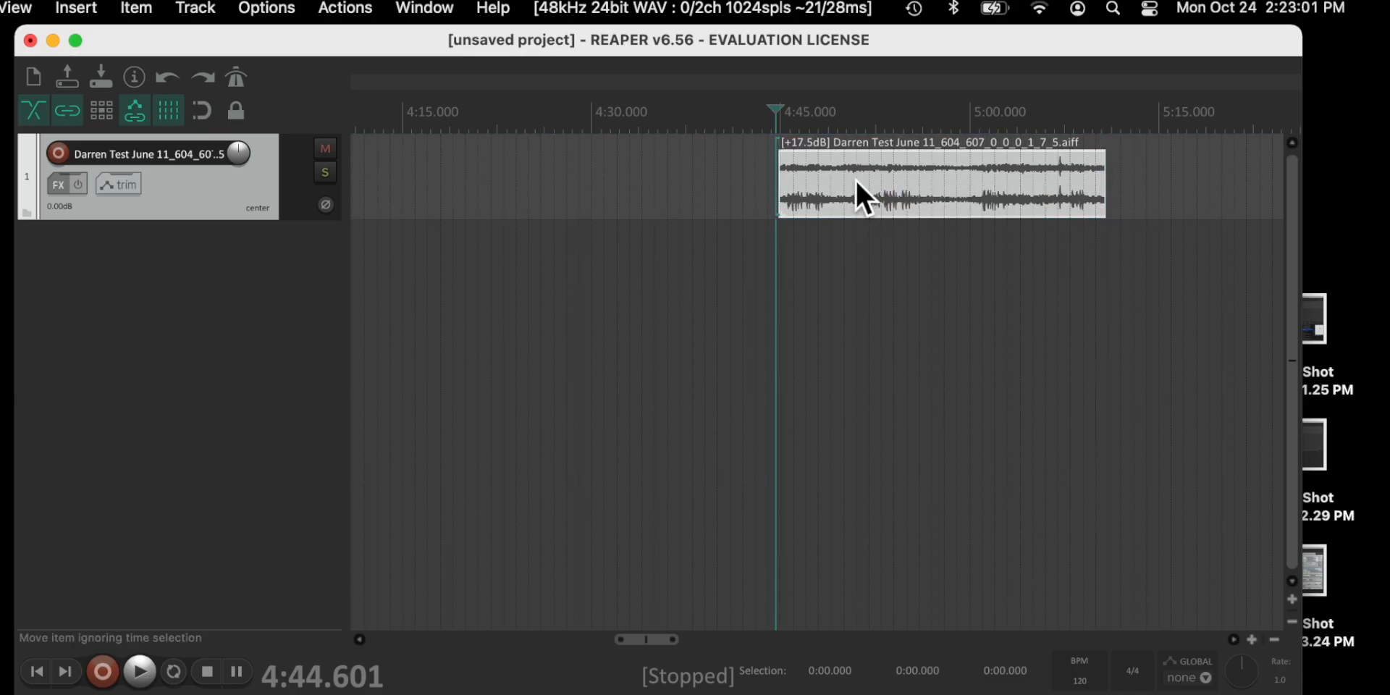
- Add a fade-in about 0.8 seconds long at the start of the remaining item and play it from 4:44.872
{"action": "key", "text": "space"}
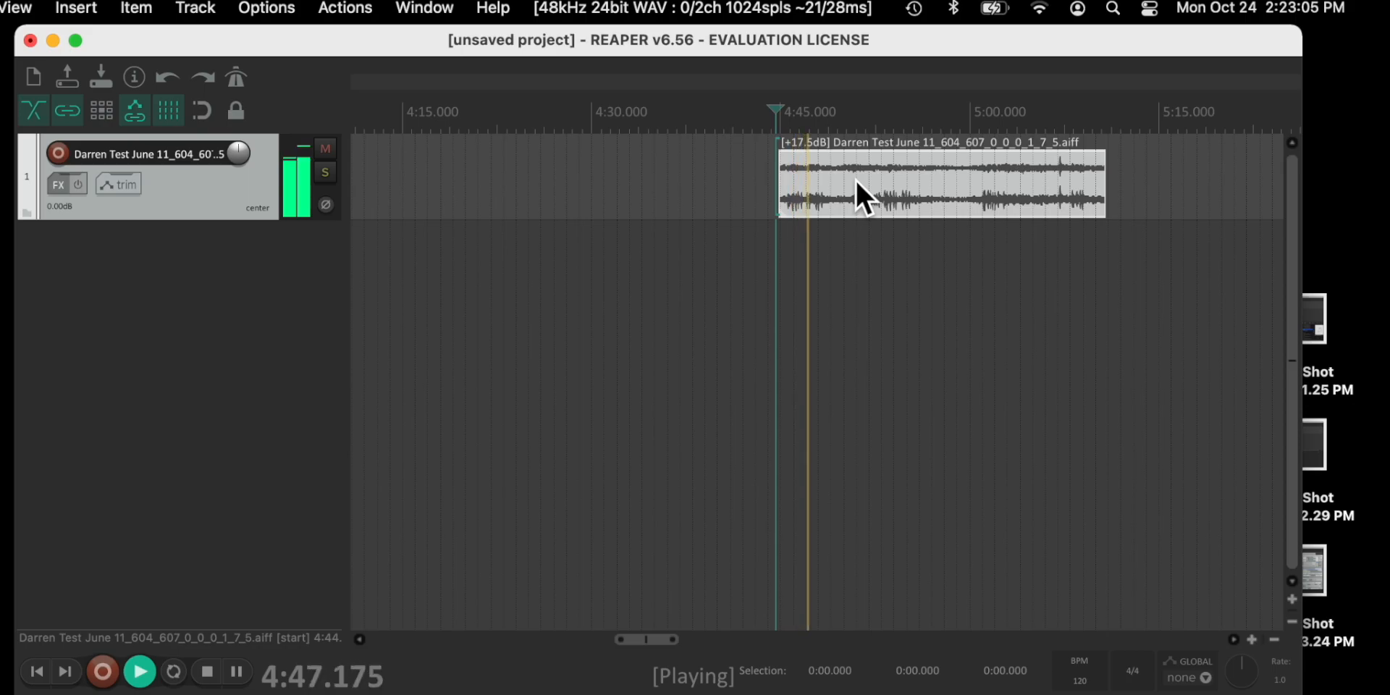
{"action": "key", "text": "space"}
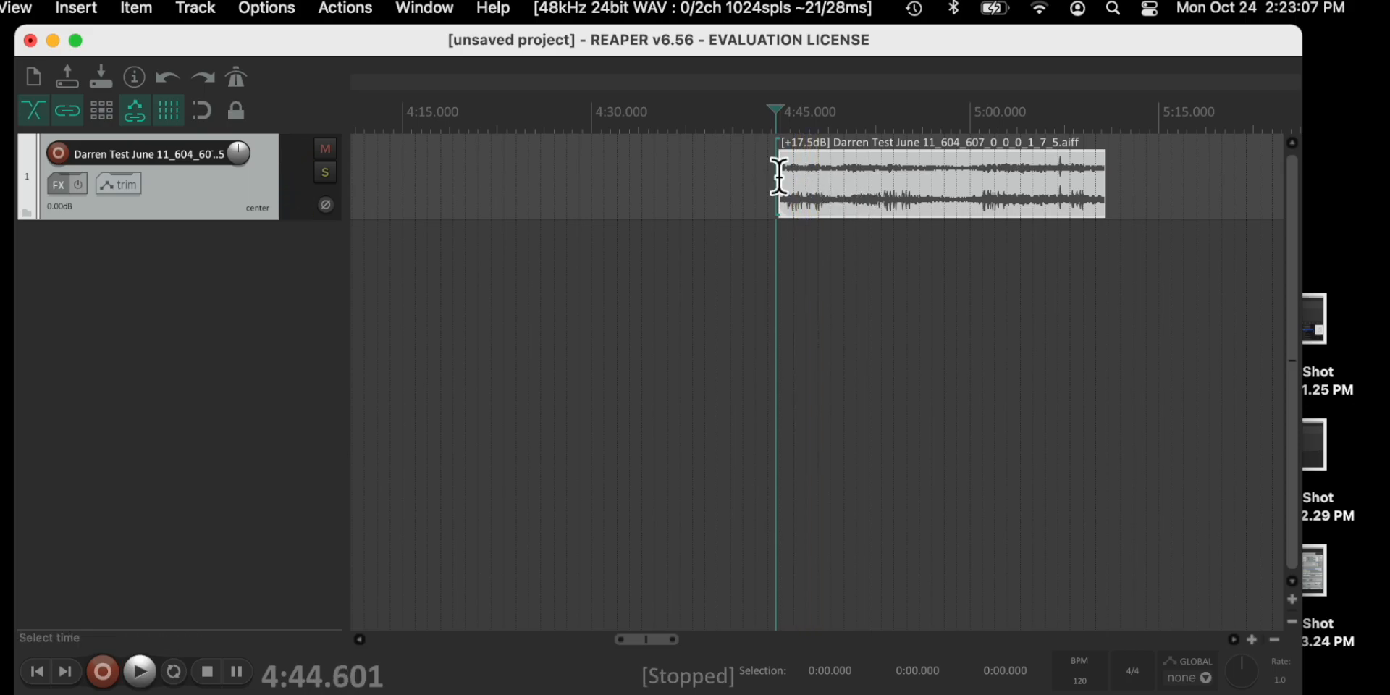
{"action": "scroll", "coordinate": [779, 61], "scroll_direction": "up", "scroll_amount": 3}
{"action": "scroll", "coordinate": [773, 55], "scroll_direction": "up", "scroll_amount": 5}
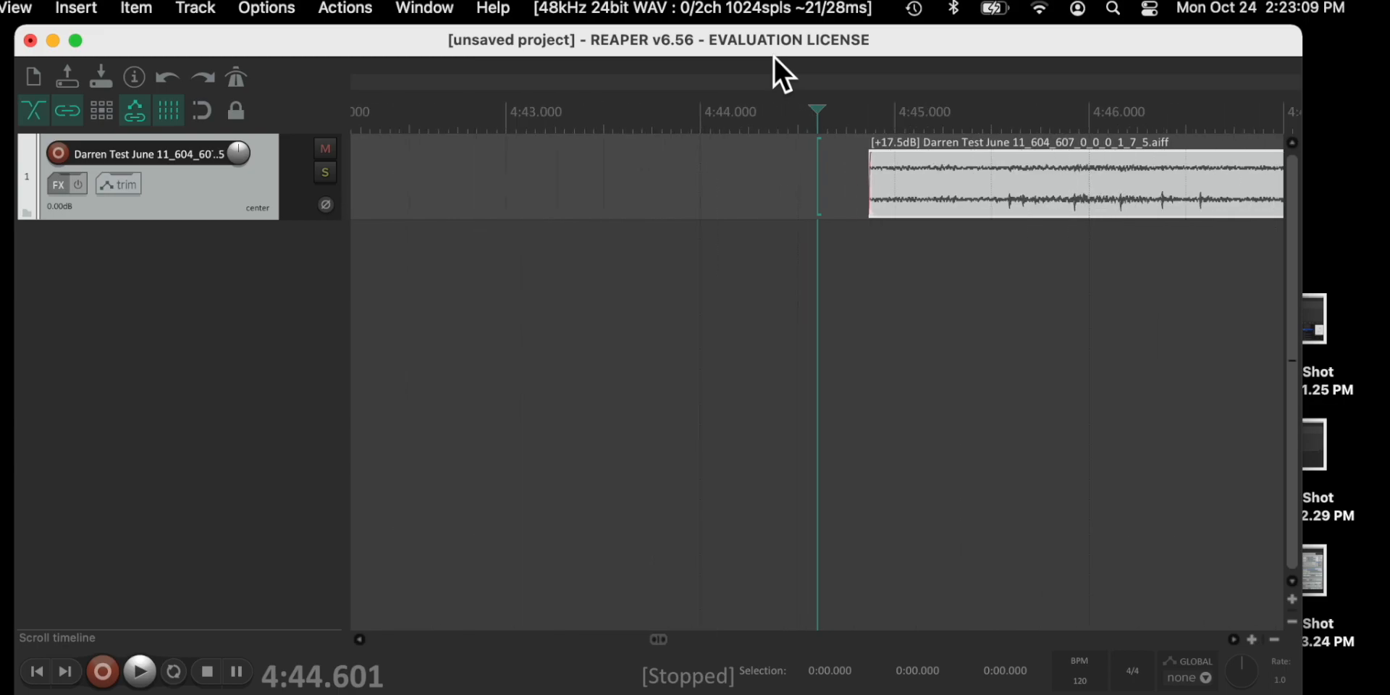
{"action": "left_click", "coordinate": [895, 123]}
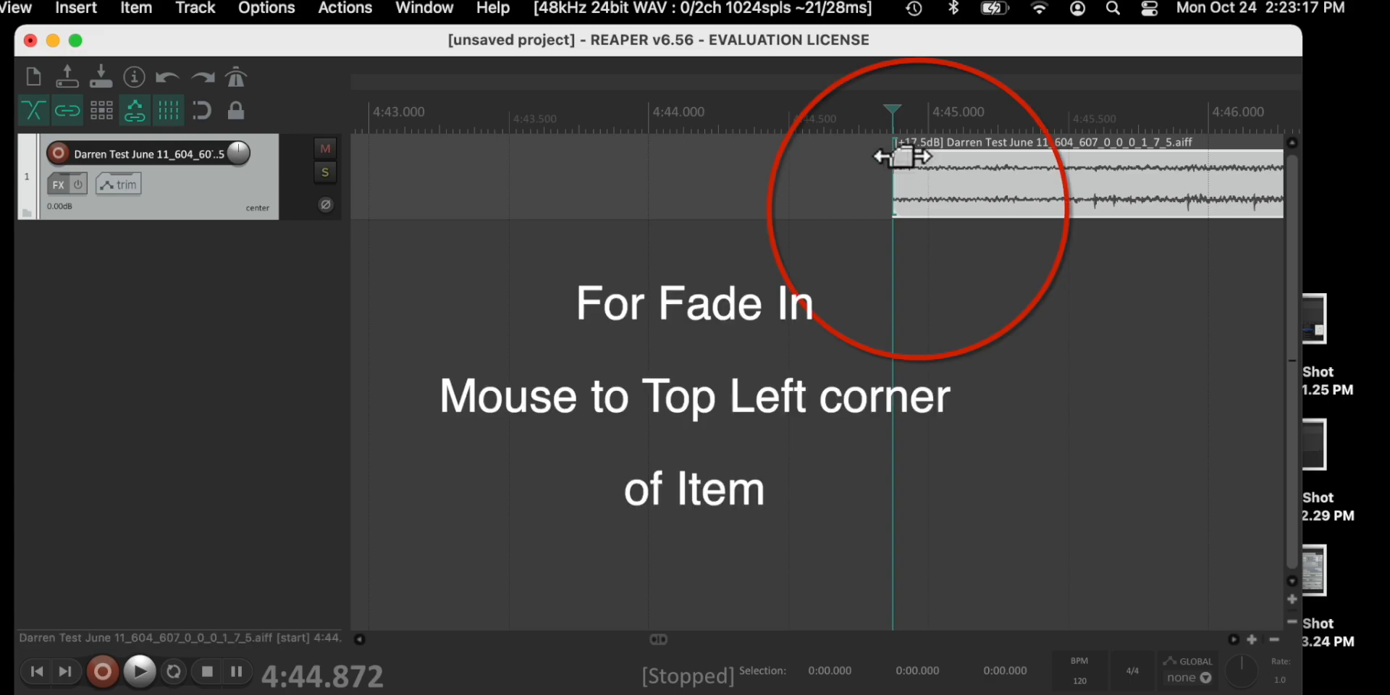
{"action": "left_click_drag", "start_coordinate": [902, 156], "coordinate": [1109, 152]}
{"action": "key", "text": "space"}
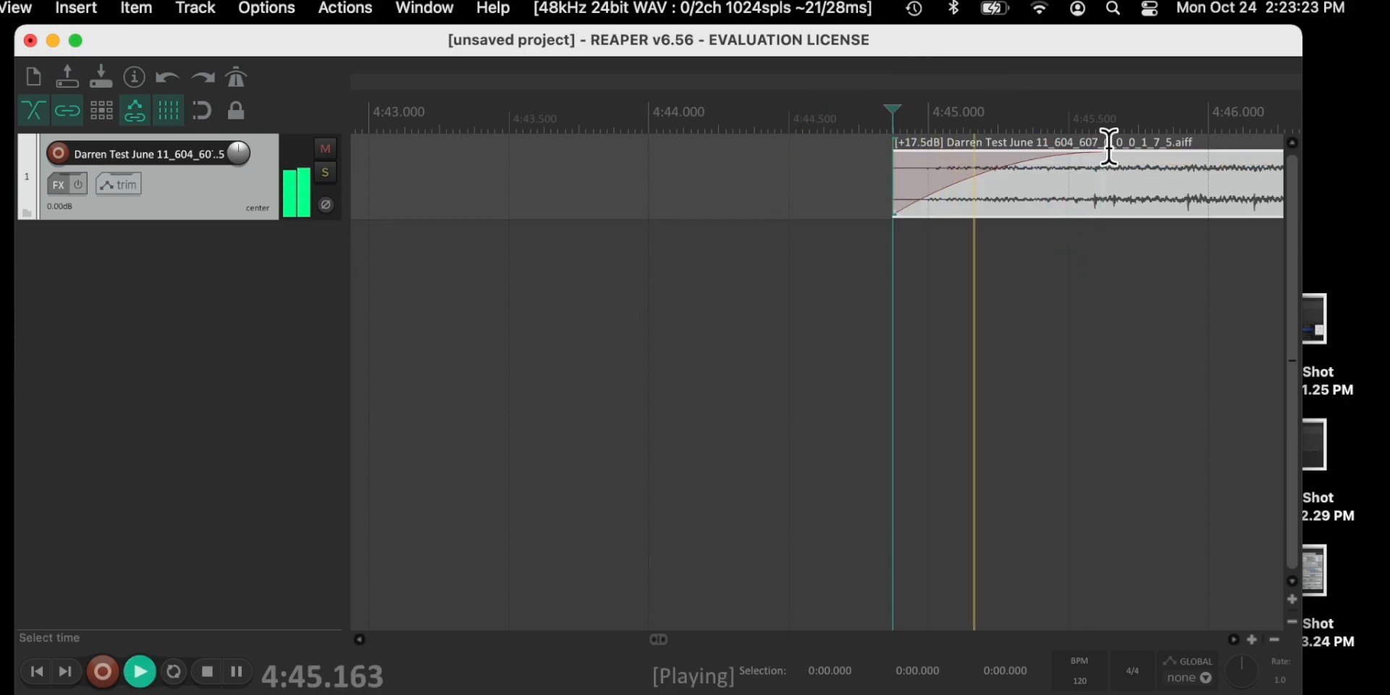
{"action": "key", "text": "space"}
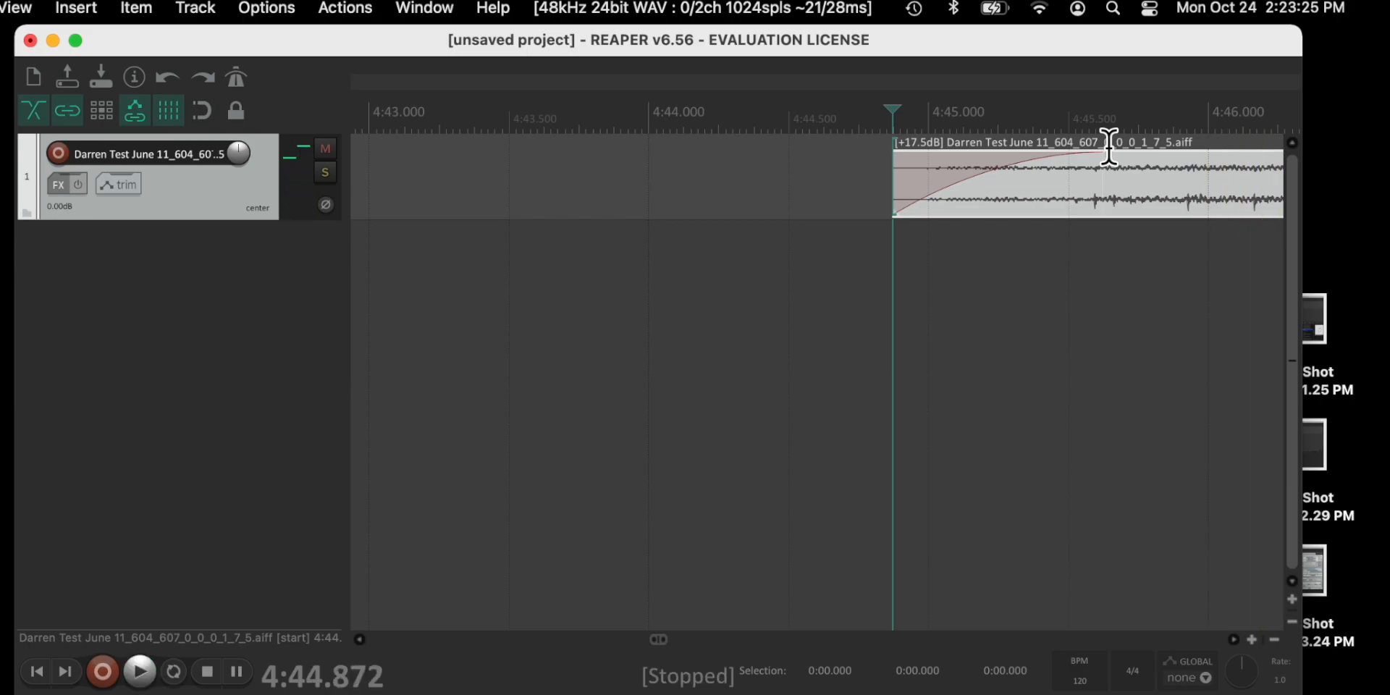
- Add a fade-out about 1 second long at the item's end and play it from 5:09.602
{"action": "scroll", "coordinate": [1109, 148], "scroll_direction": "down", "scroll_amount": 3}
{"action": "scroll", "coordinate": [1109, 149], "scroll_direction": "down", "scroll_amount": 5}
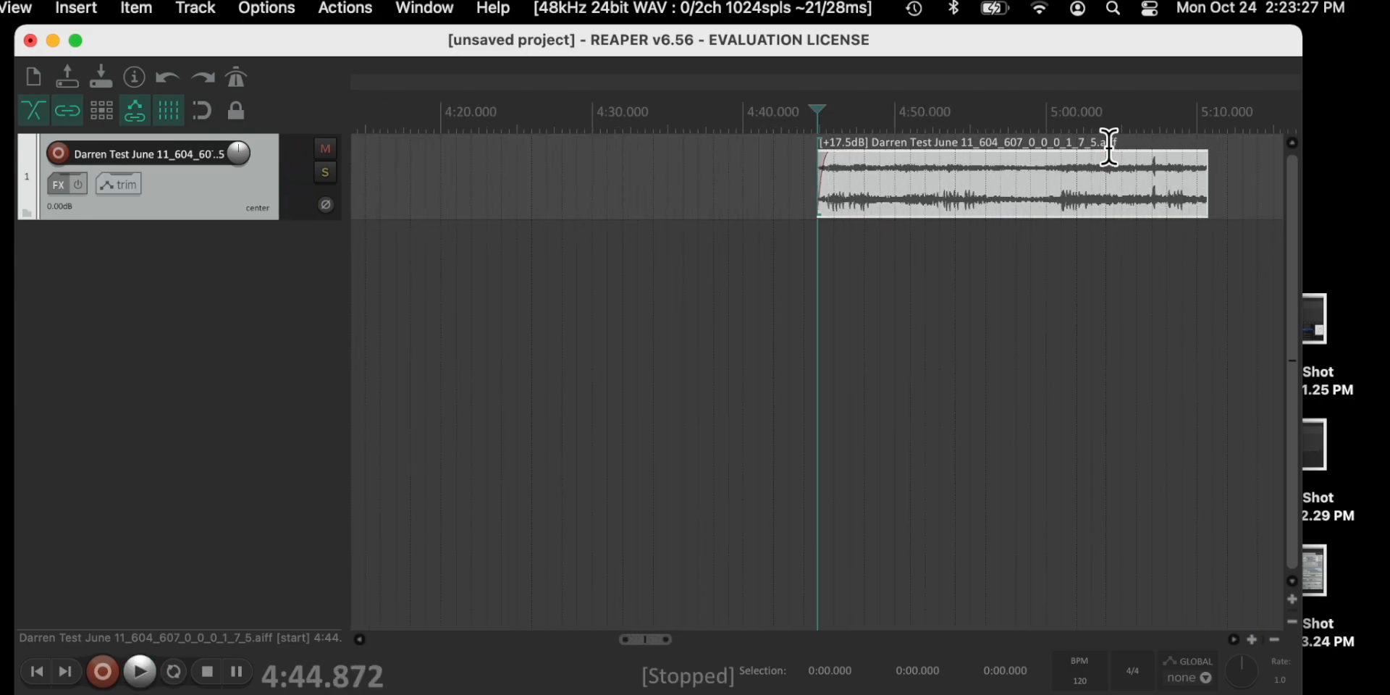
{"action": "left_click", "coordinate": [1128, 137]}
{"action": "scroll", "coordinate": [1127, 134], "scroll_direction": "up", "scroll_amount": 5}
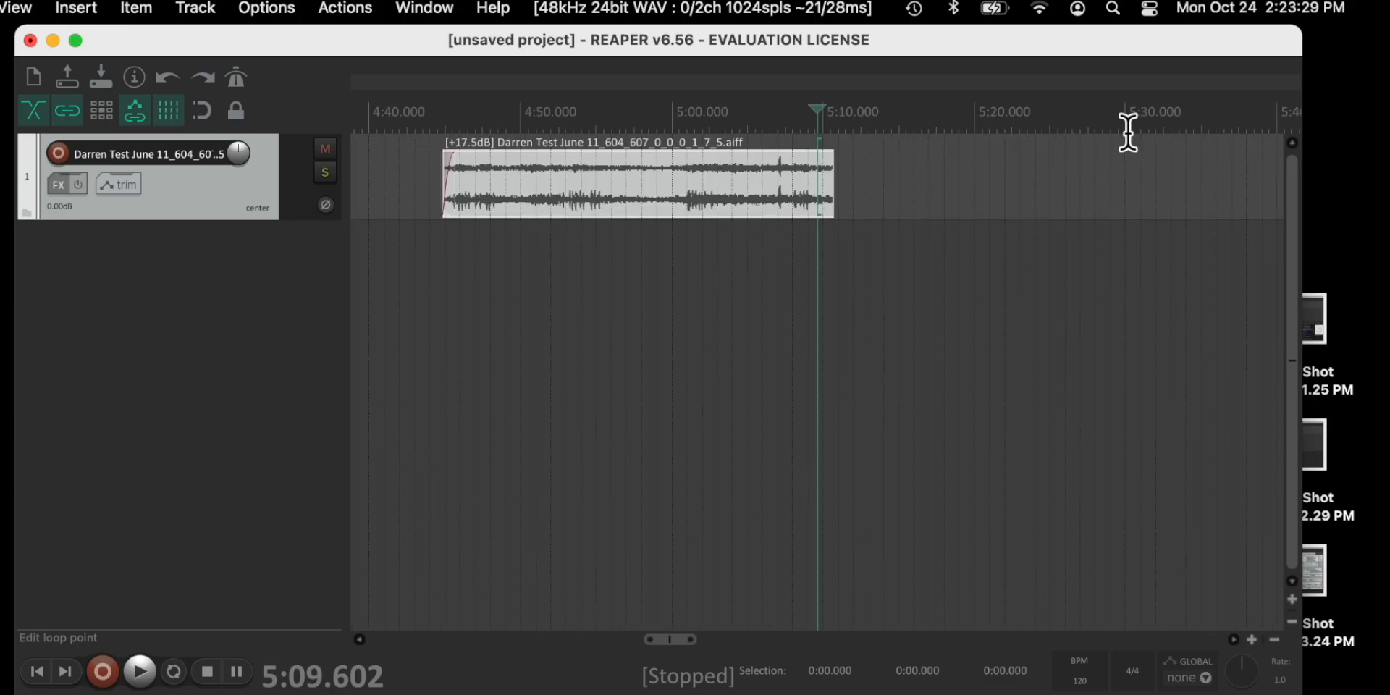
{"action": "scroll", "coordinate": [1128, 134], "scroll_direction": "up", "scroll_amount": 5}
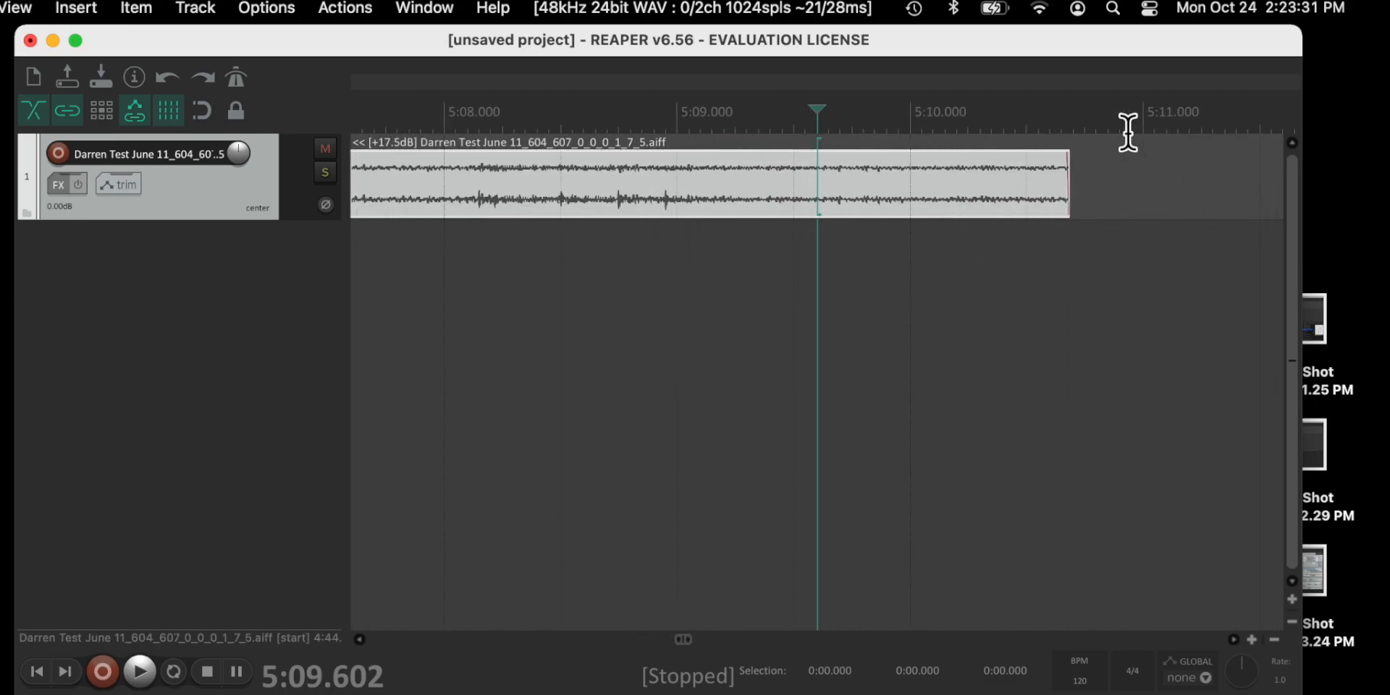
{"action": "left_click_drag", "start_coordinate": [1088, 166], "coordinate": [847, 170]}
{"action": "key", "text": "space"}
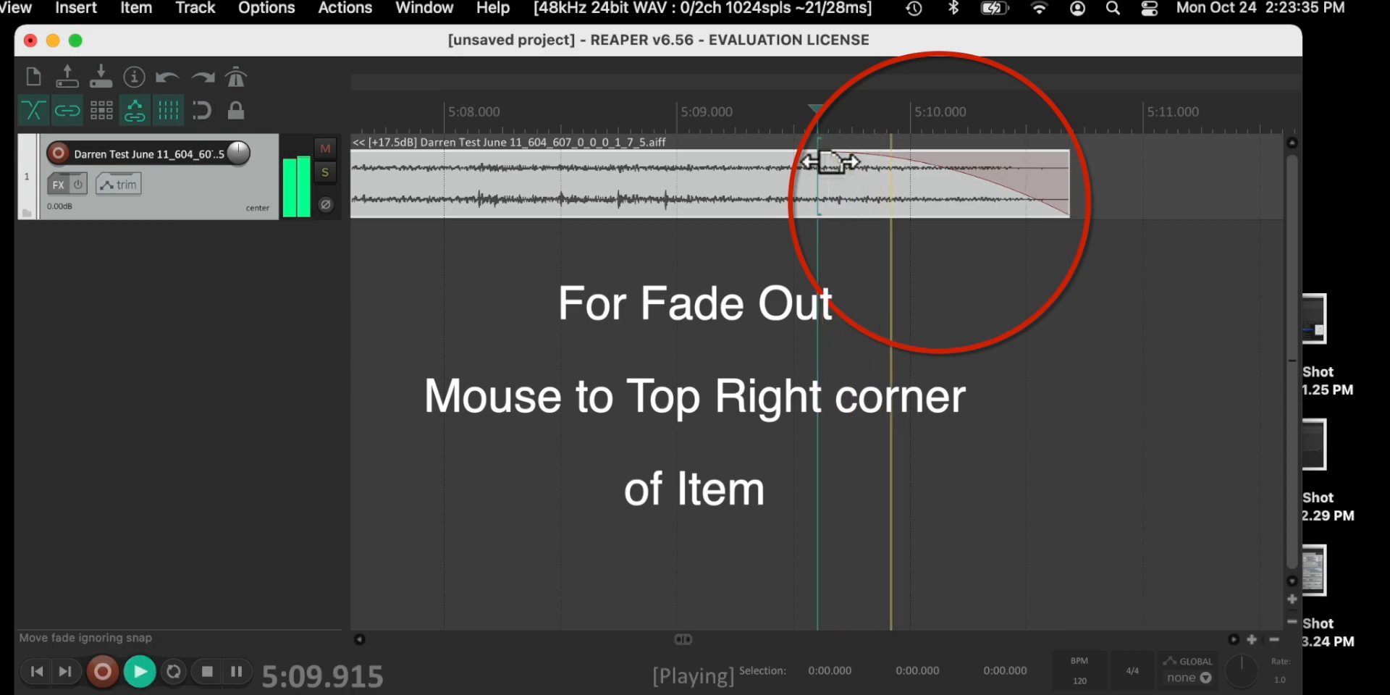
{"action": "key", "text": "space"}
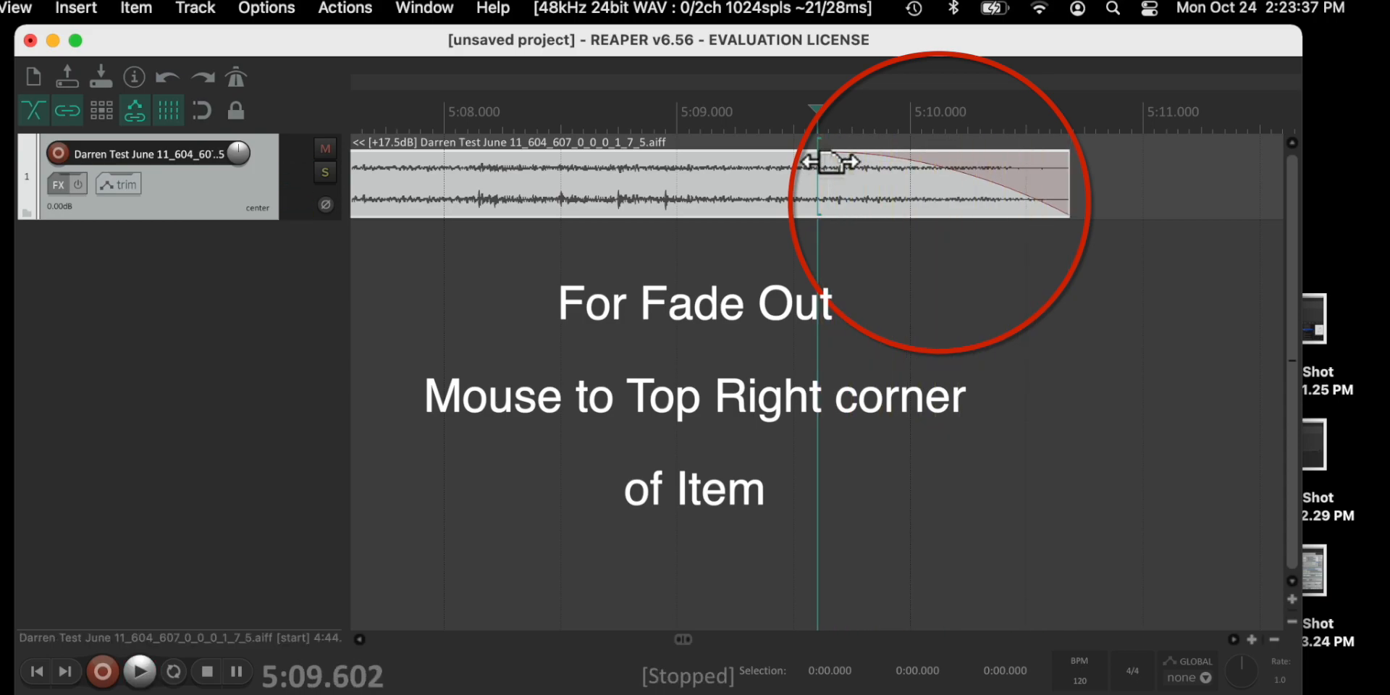
- Enlarge track 1 to about three times its height, and shrink it back to a moderate height
{"action": "scroll", "coordinate": [828, 162], "scroll_direction": "down", "scroll_amount": 6}
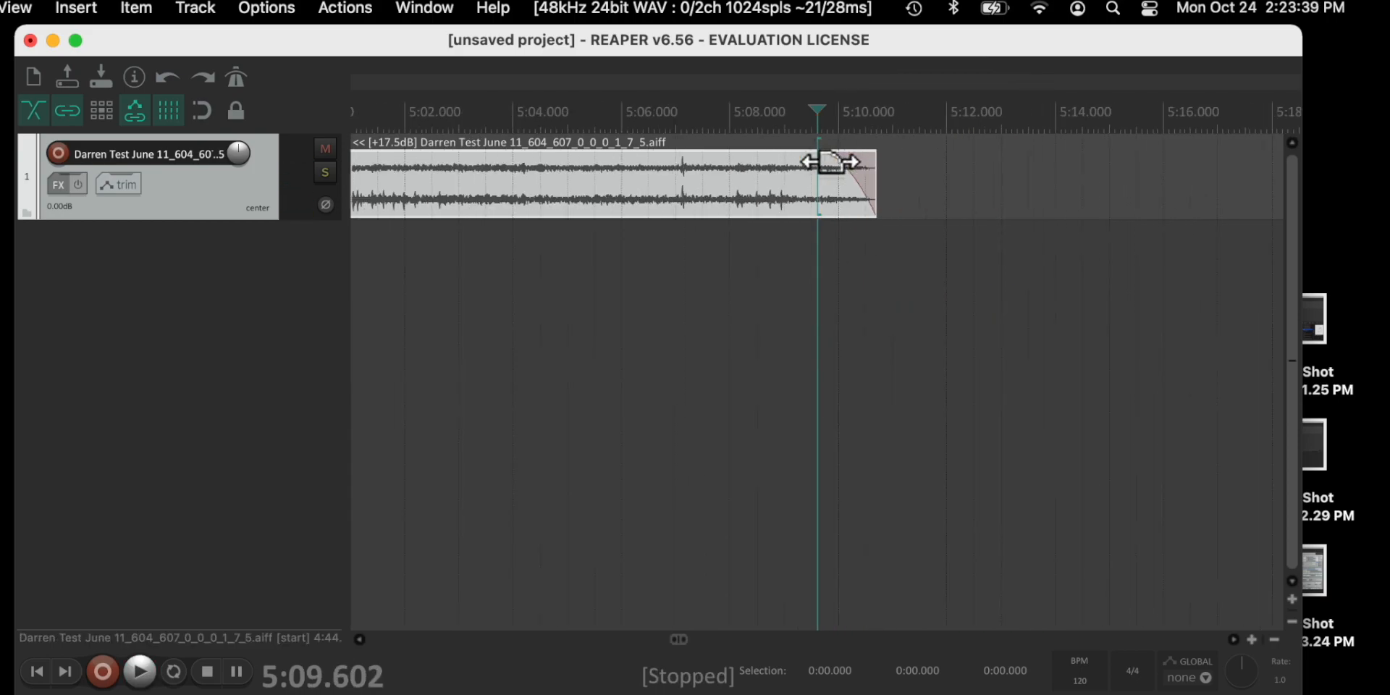
{"action": "scroll", "coordinate": [829, 163], "scroll_direction": "down", "scroll_amount": 3}
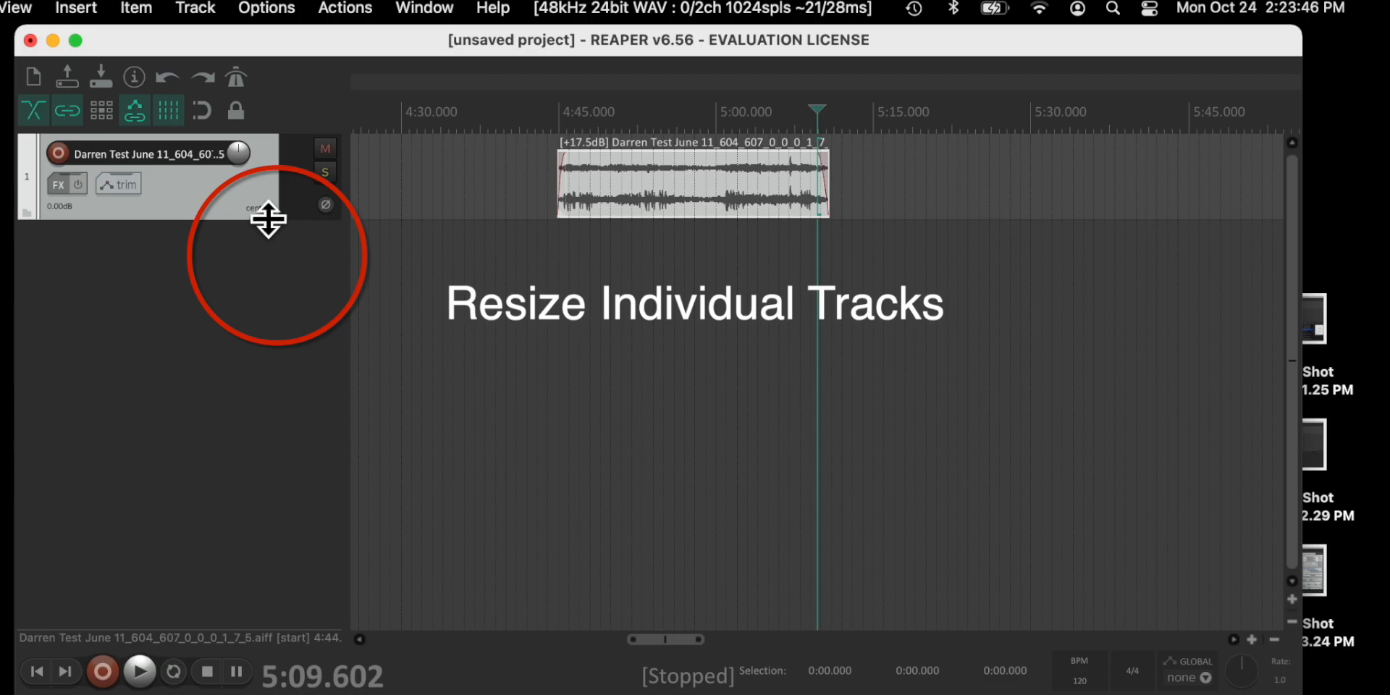
{"action": "left_click_drag", "start_coordinate": [268, 217], "coordinate": [276, 415]}
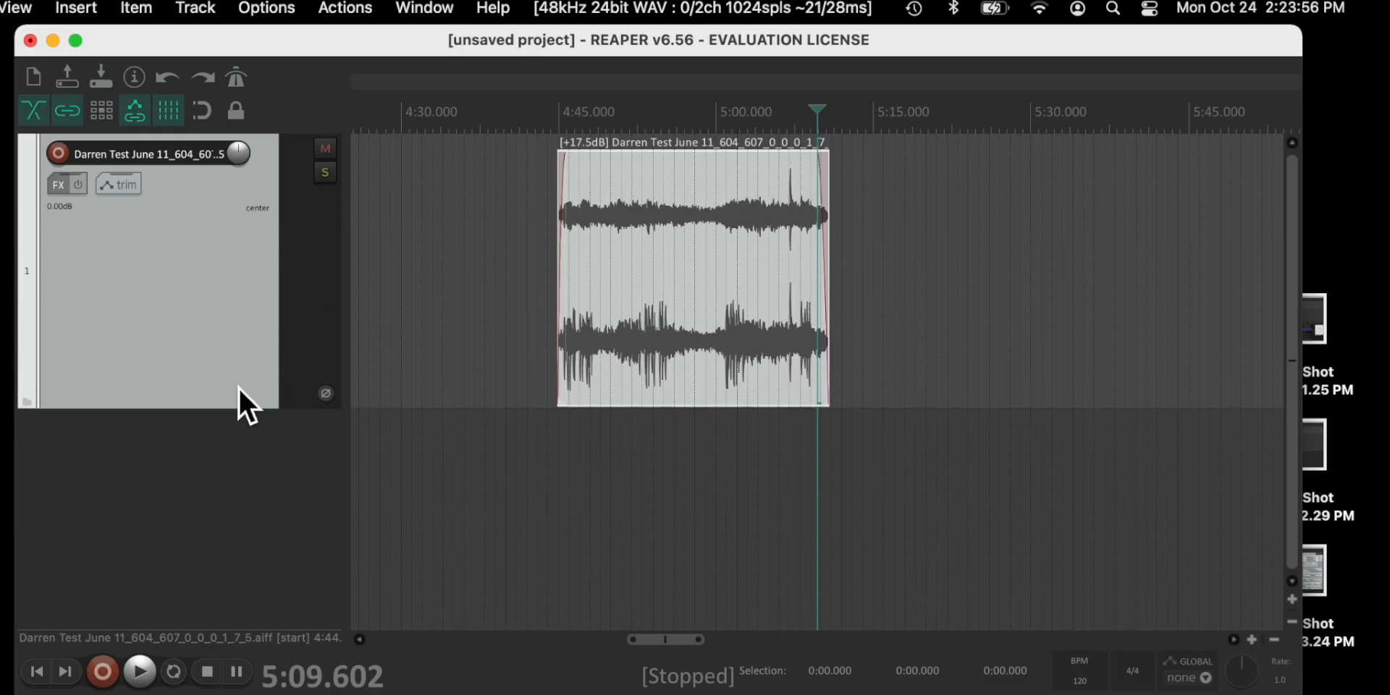
{"action": "left_click", "coordinate": [250, 414]}
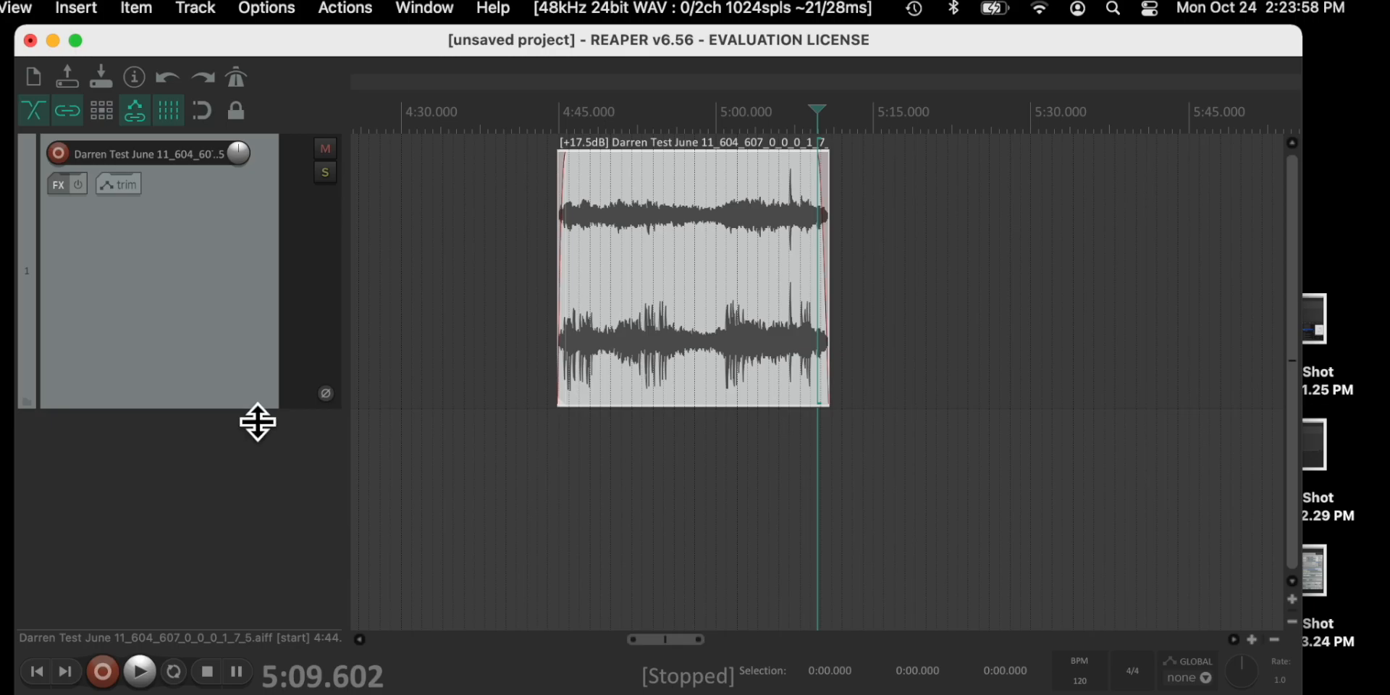
{"action": "left_click_drag", "start_coordinate": [267, 419], "coordinate": [280, 233]}
- Zoom all tracks in vertically several steps, and zoom them back out to a moderate height
{"action": "left_click", "coordinate": [1292, 600]}
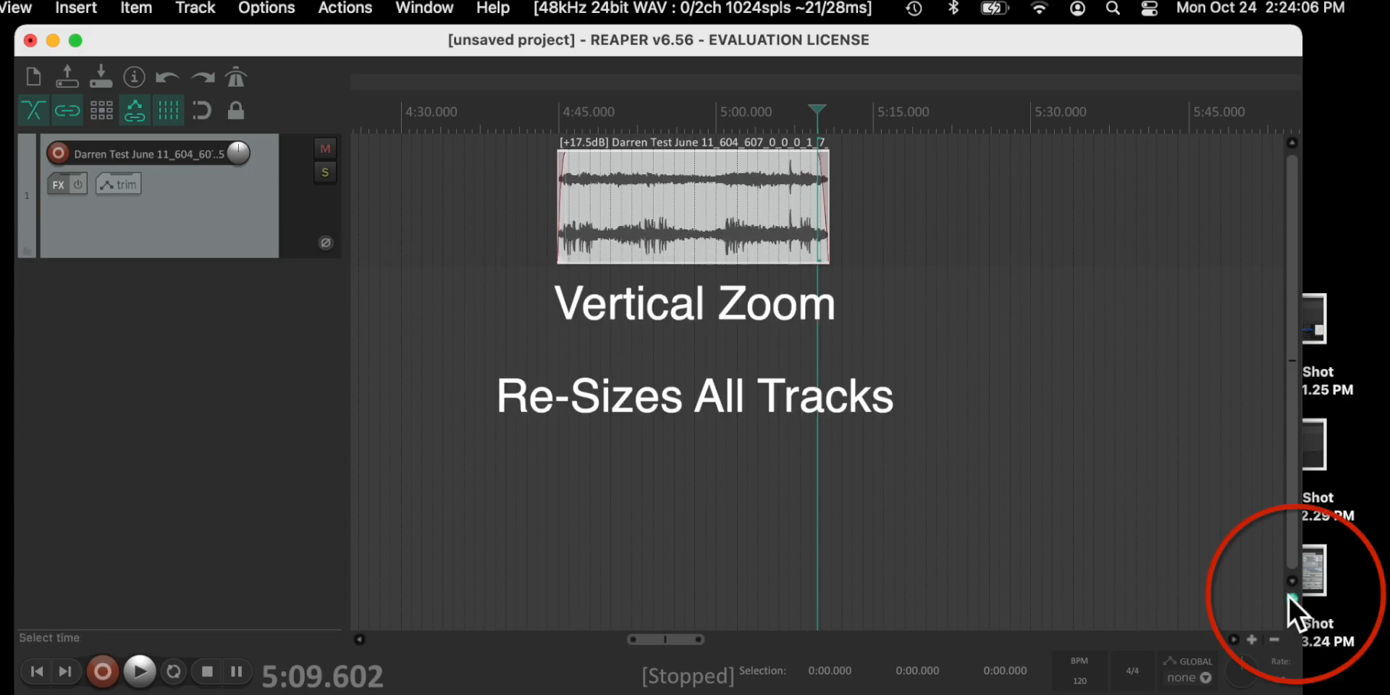
{"action": "left_click", "coordinate": [1292, 599]}
{"action": "left_click", "coordinate": [1293, 599]}
{"action": "left_click", "coordinate": [1293, 600]}
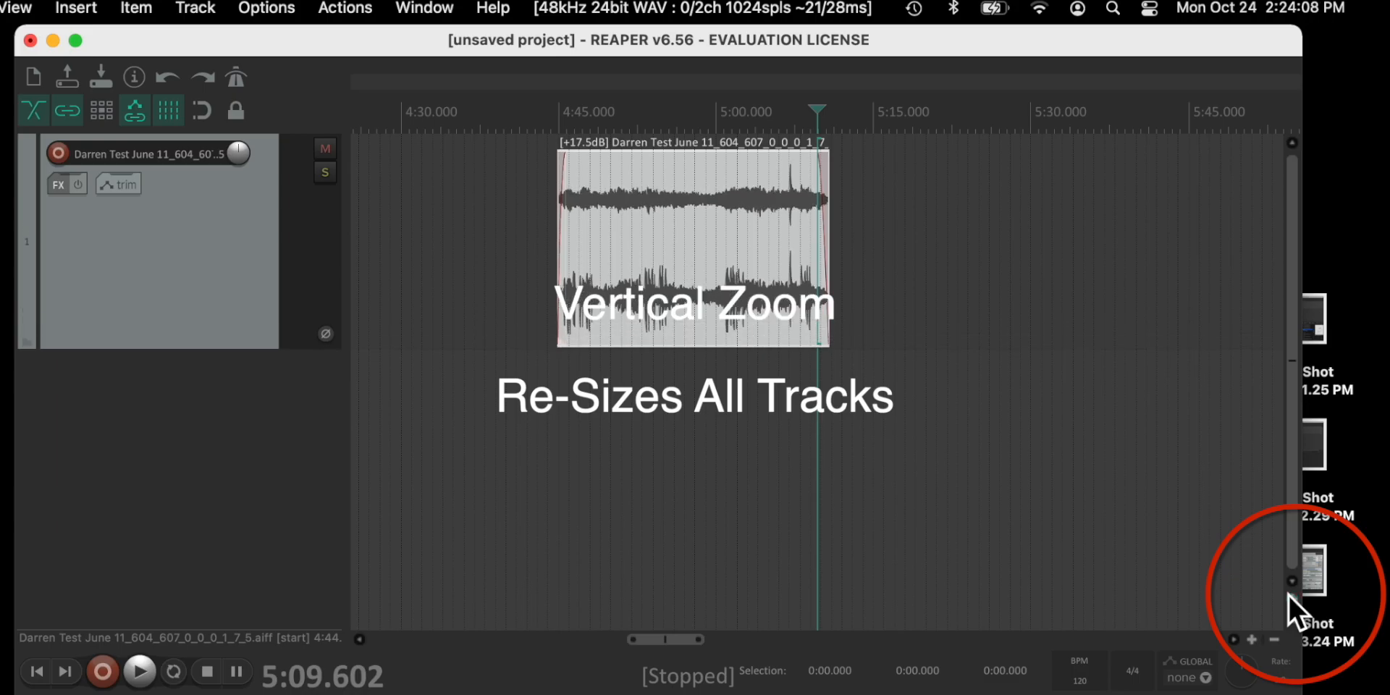
{"action": "left_click", "coordinate": [1292, 621]}
{"action": "left_click", "coordinate": [1292, 621]}
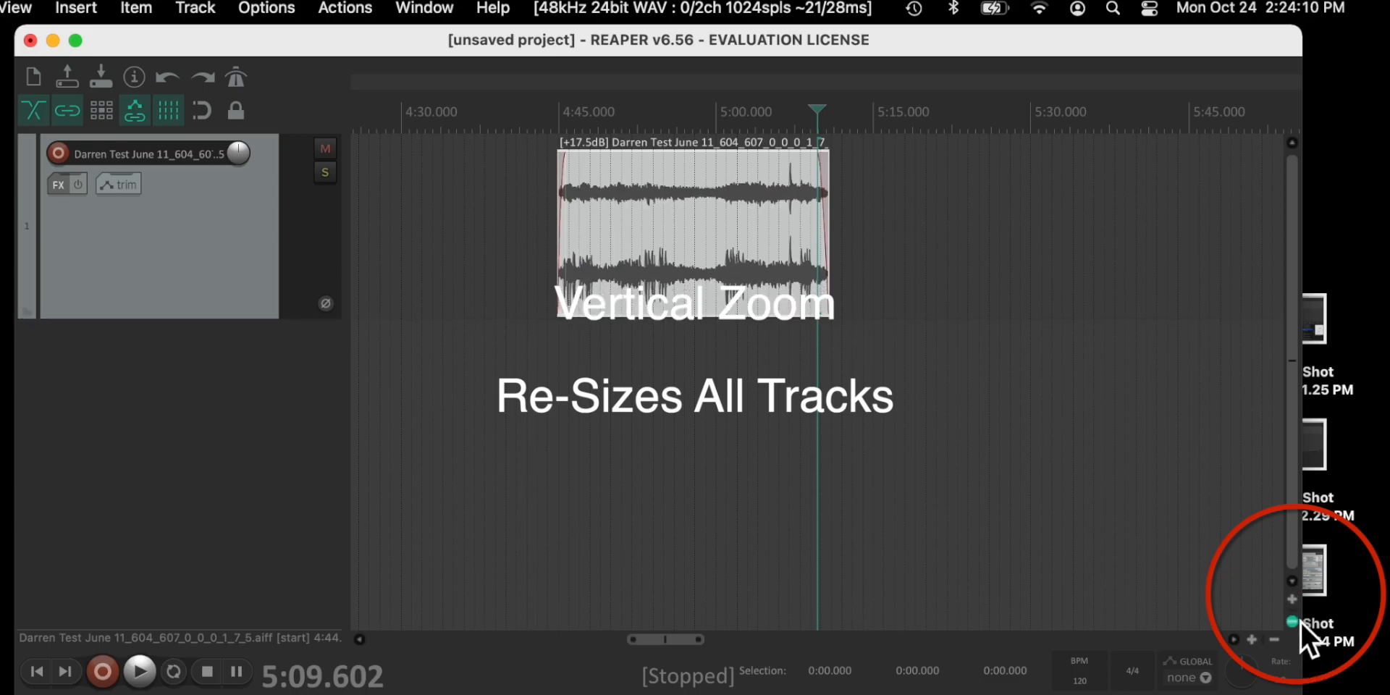
{"action": "left_click", "coordinate": [1292, 621]}
{"action": "left_click", "coordinate": [1292, 621]}
{"action": "left_click", "coordinate": [1292, 621]}
{"action": "left_click", "coordinate": [1292, 621]}
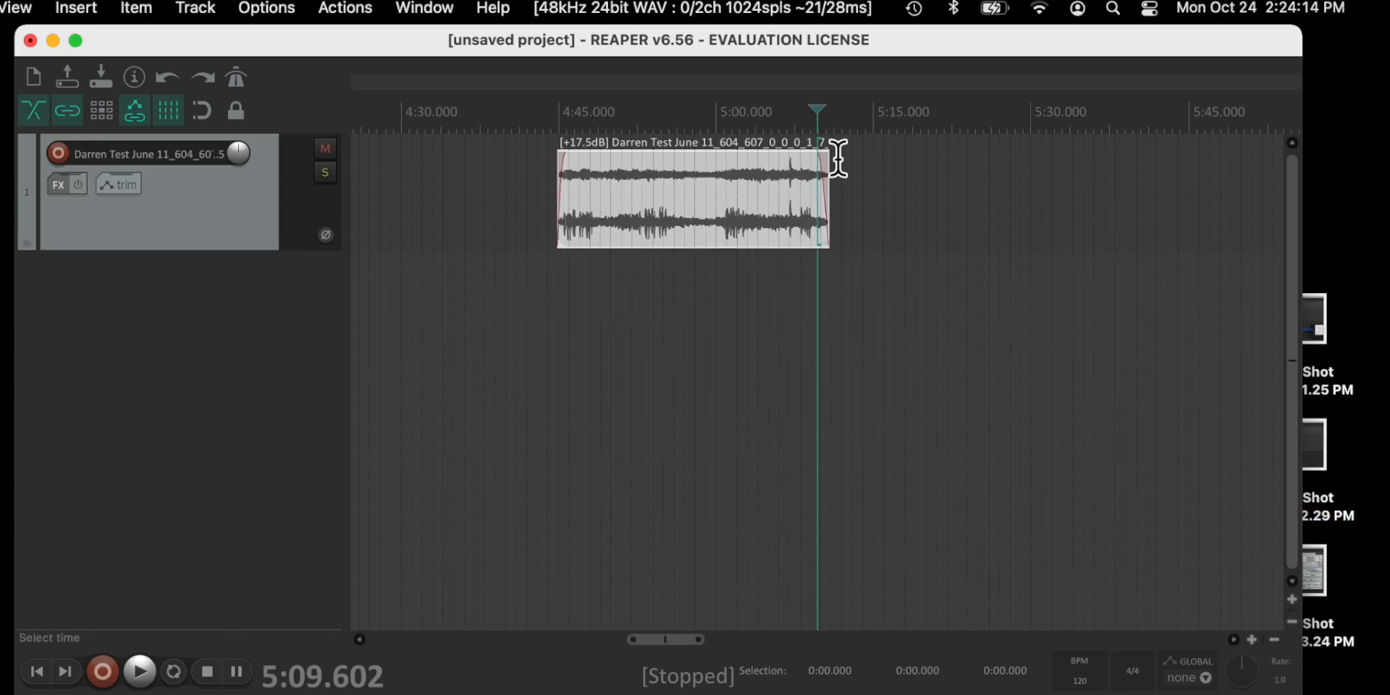